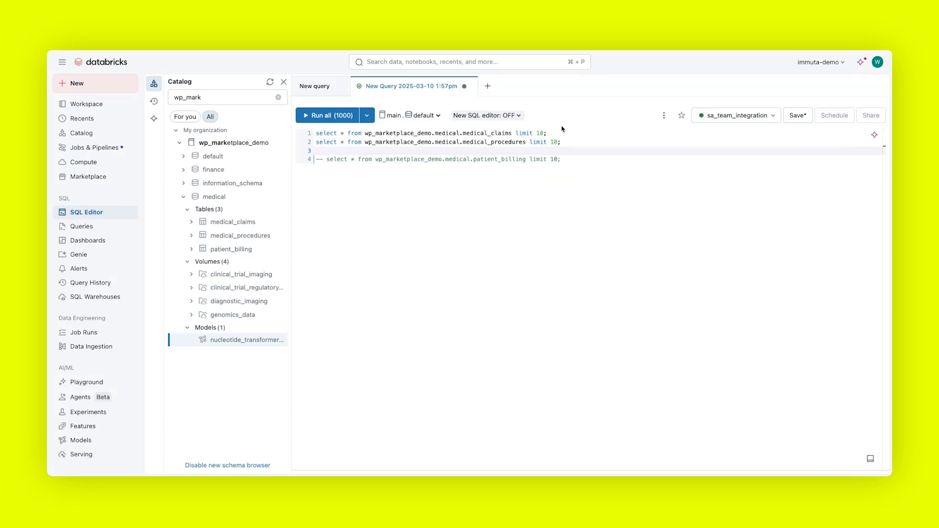
Run the medical_claims and medical_procedures queries in Databricks and the medical_procedures query in Snowflake to check access
click(555, 134)
key(super+Return)
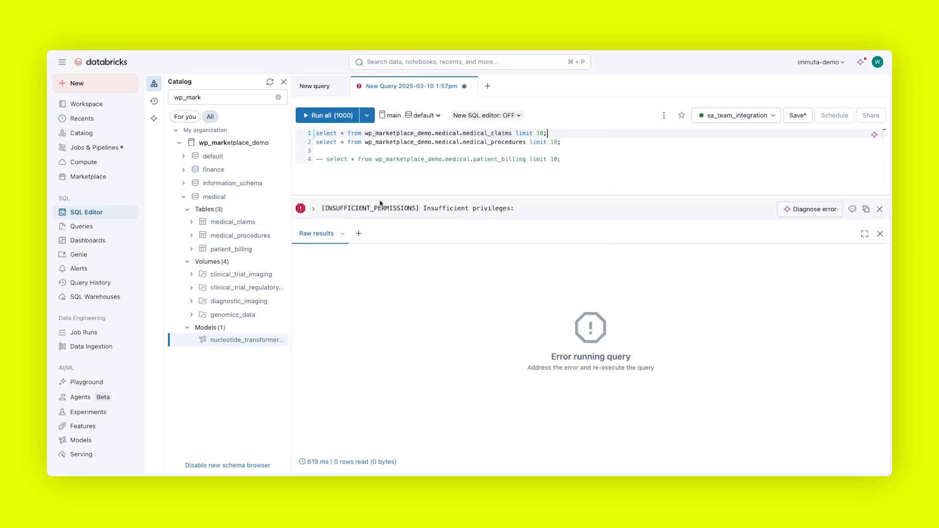
click(582, 143)
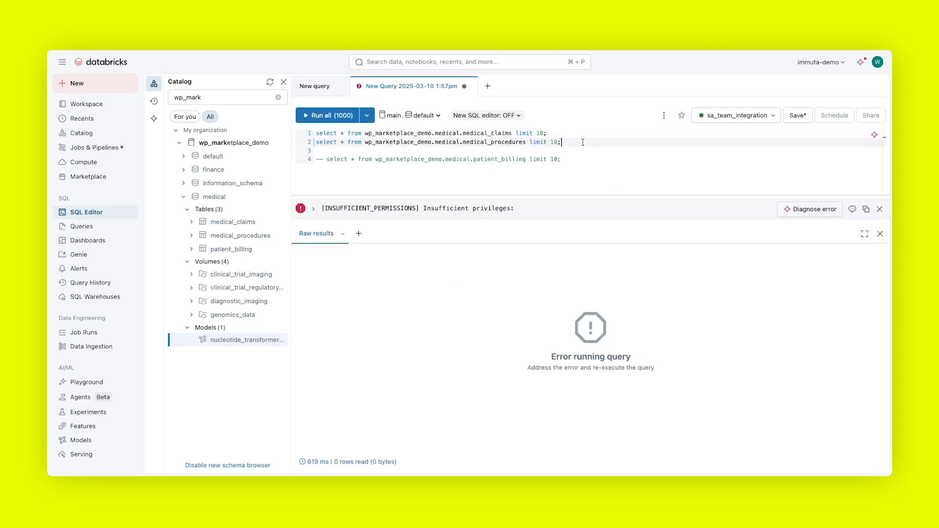
key(super+Return)
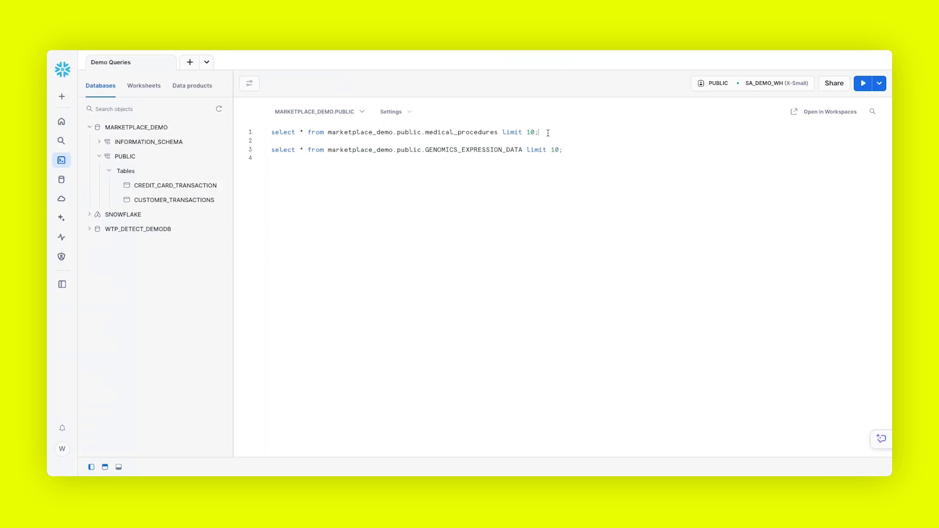
key(ctrl+Return)
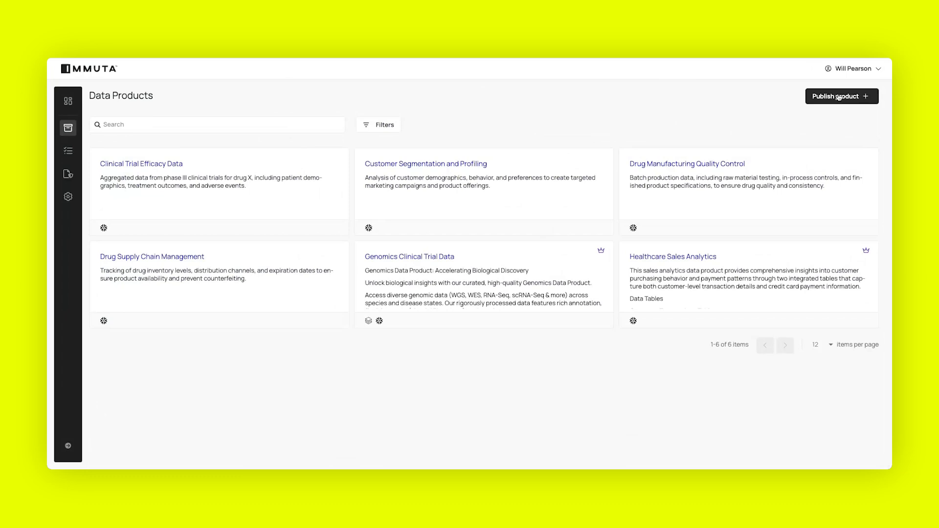
Switch to Immuta, start publishing a new data product, and assign it the Clinical Trial domain
click(850, 104)
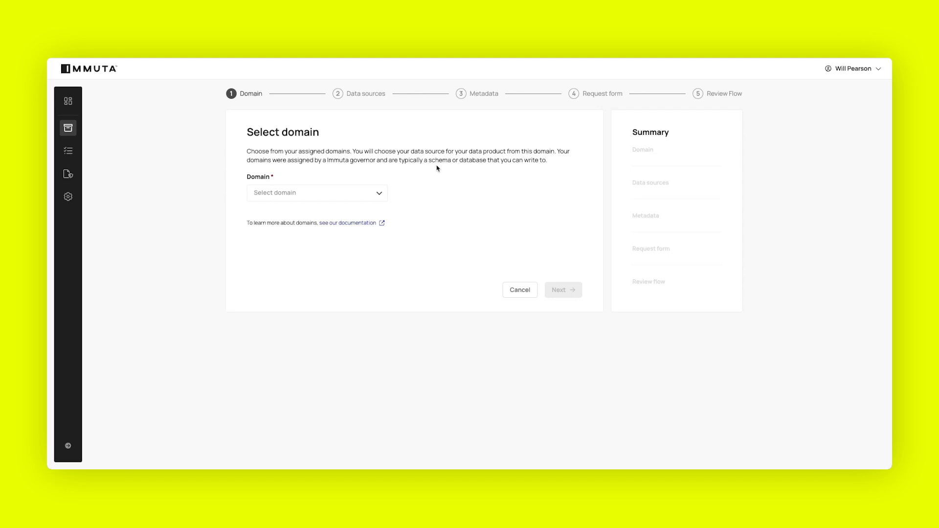
click(380, 189)
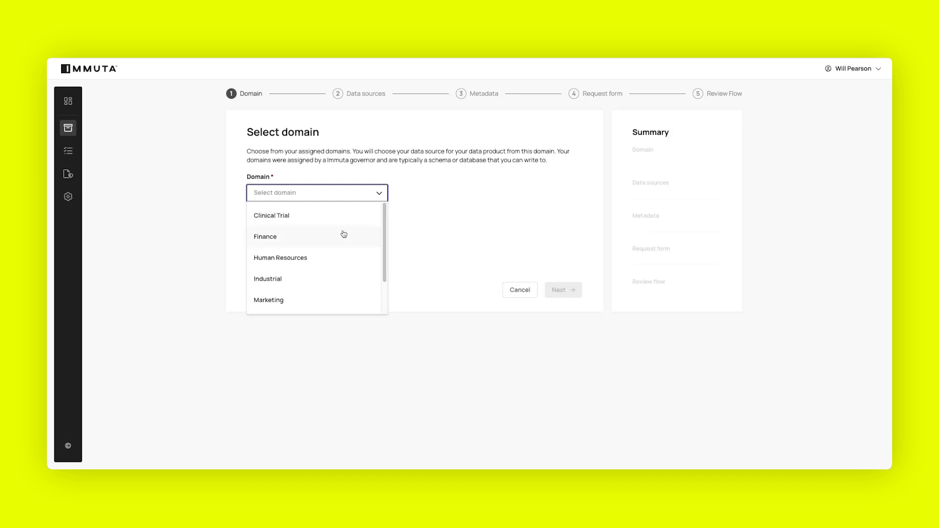
scroll(324, 237, down, 1)
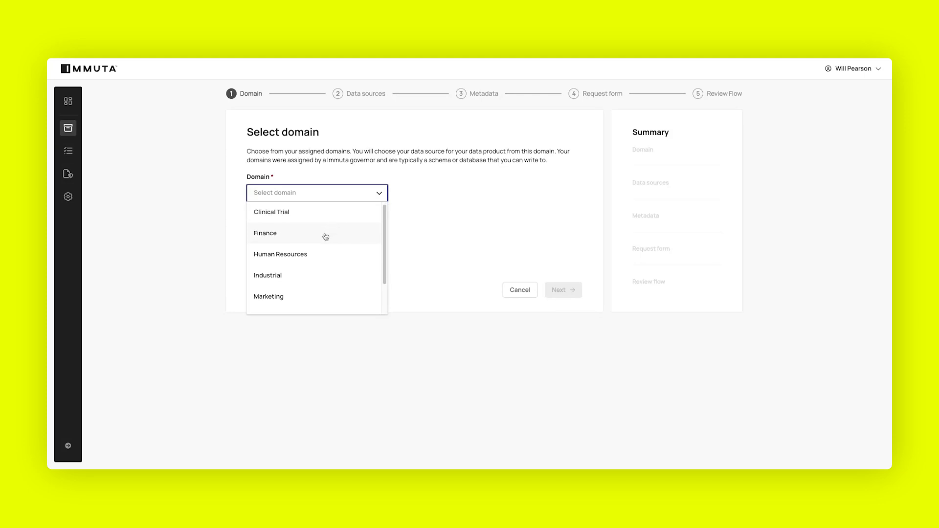
scroll(320, 239, down, 1)
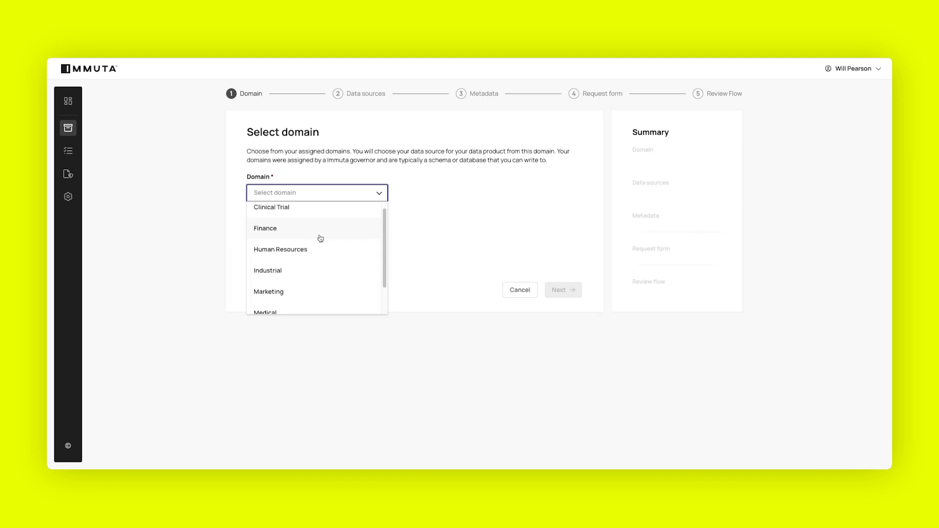
click(299, 215)
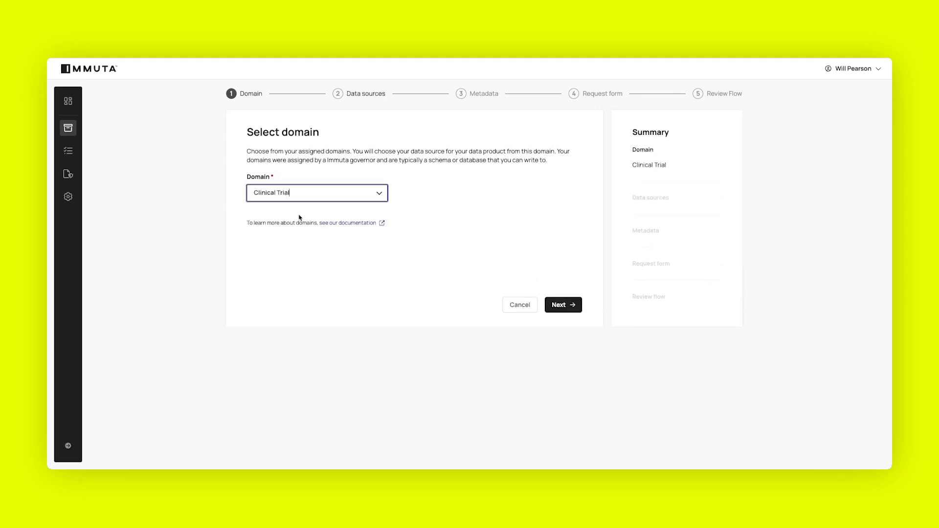
click(568, 307)
Select the Databricks clinical_trial_regulatory_submission_data and Snowflake GENOMICS_EXPRESSION_DATA data sources for the product
scroll(438, 191, down, 3)
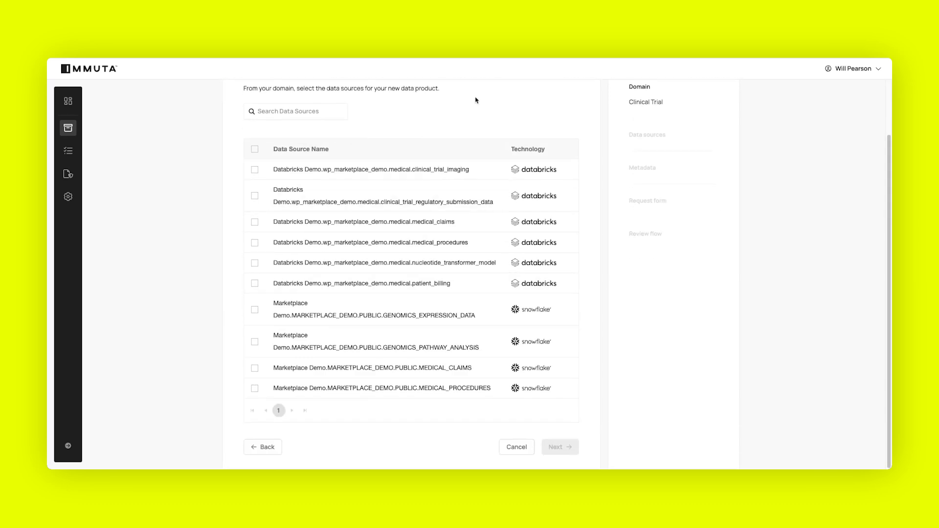
scroll(470, 121, up, 3)
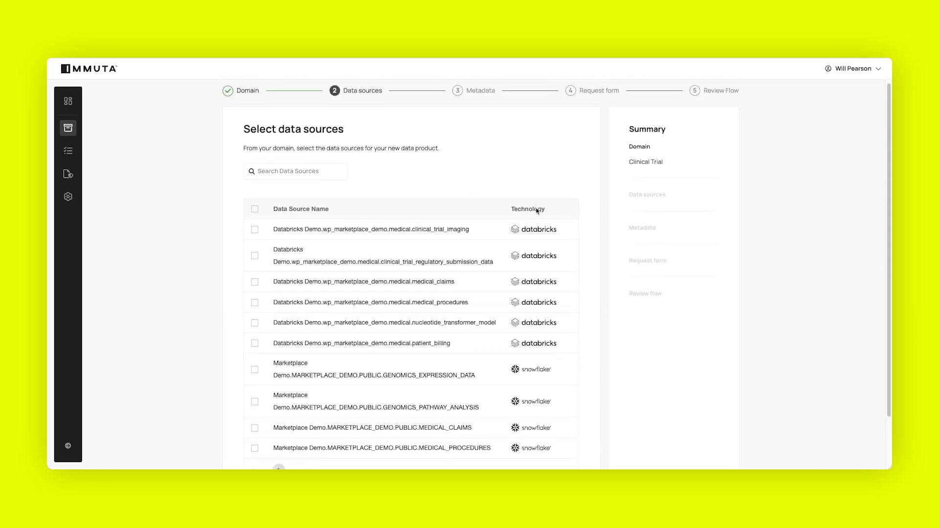
scroll(536, 210, down, 3)
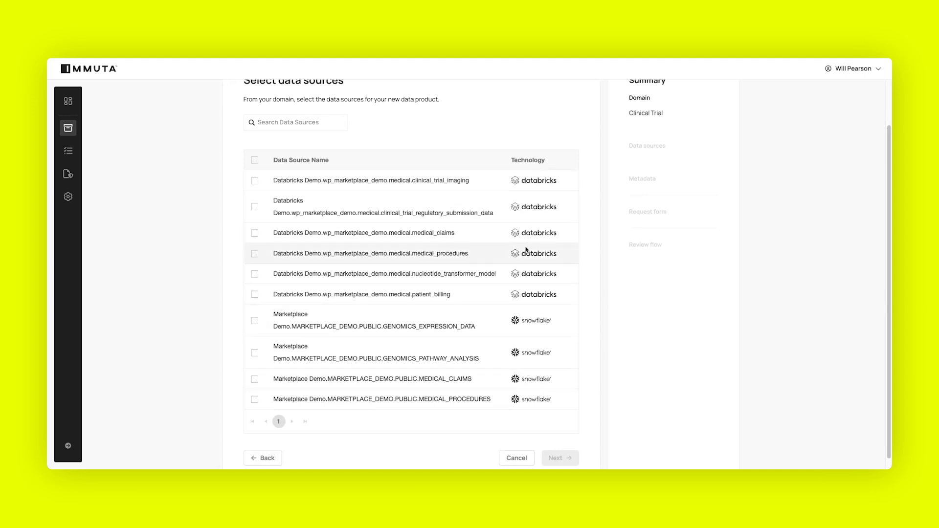
click(255, 207)
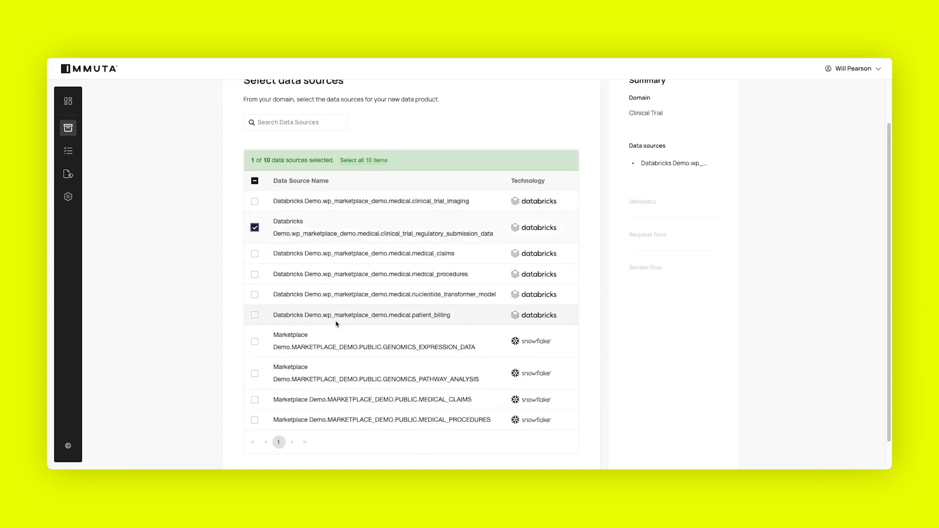
scroll(335, 321, down, 2)
click(255, 310)
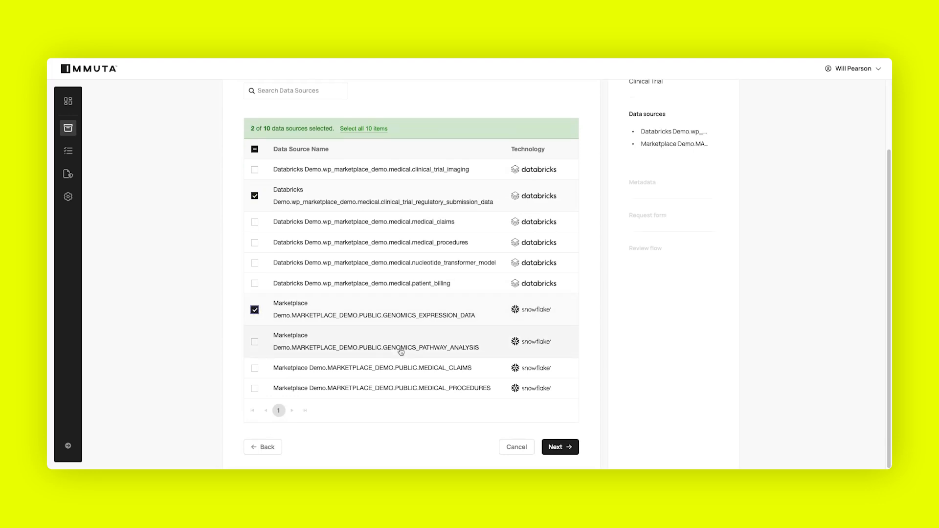
Add the Databricks medical_claims and nucleotide_transformer_model sources plus Snowflake GENOMICS_PATHWAY_ANALYSIS, and proceed to the metadata stage
scroll(401, 351, up, 2)
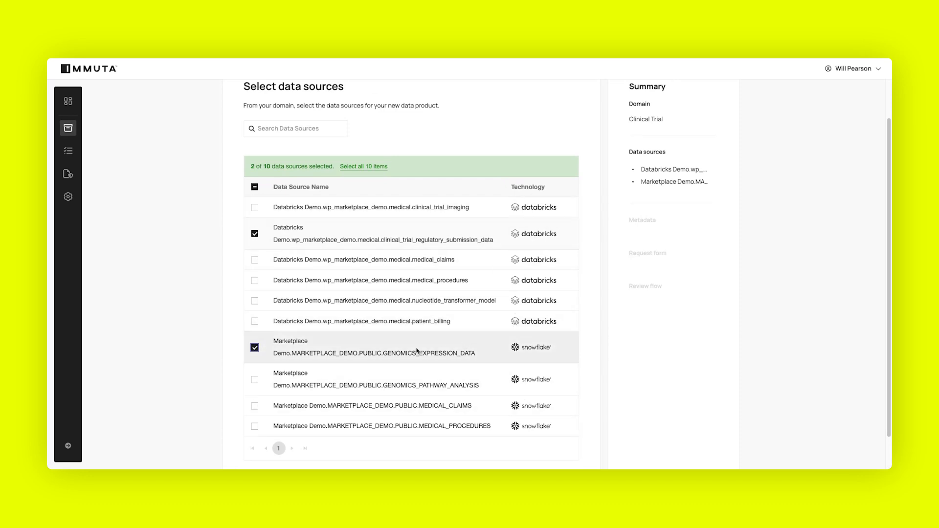
click(254, 259)
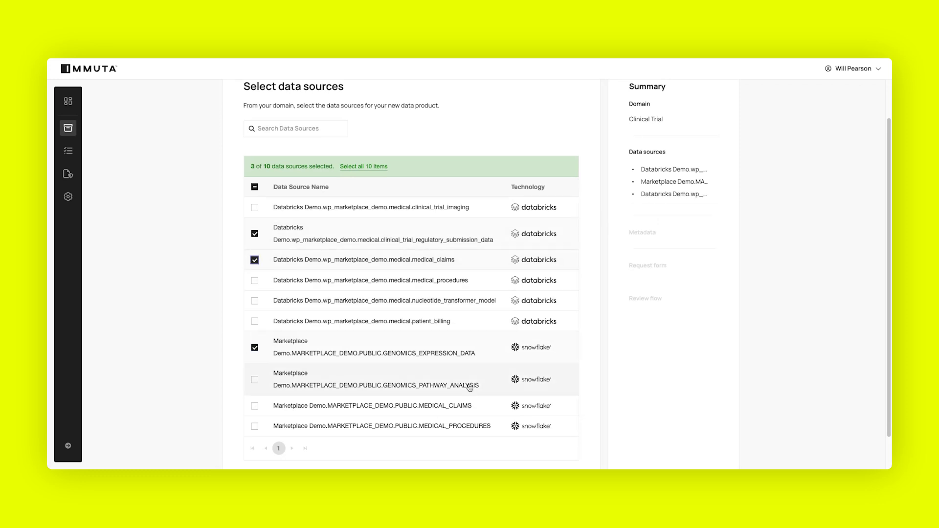
click(257, 381)
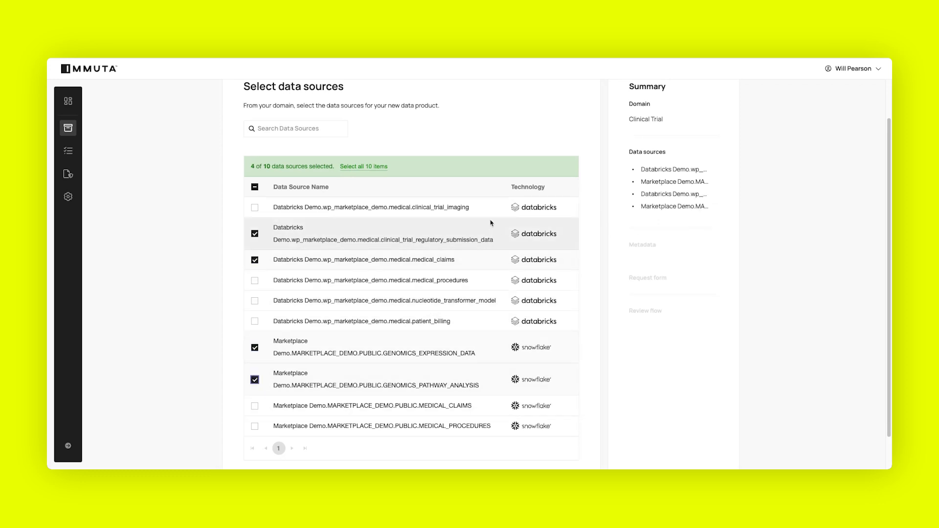
scroll(491, 221, down, 1)
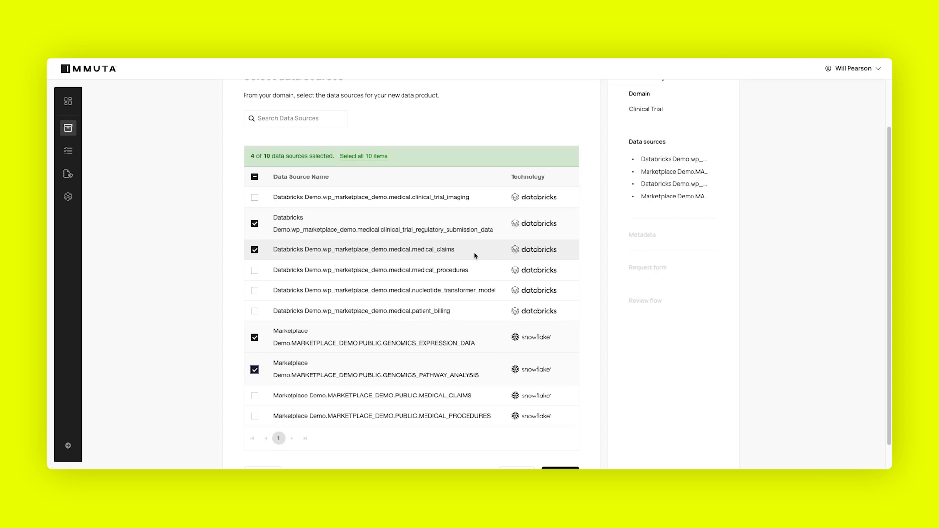
scroll(483, 193, up, 1)
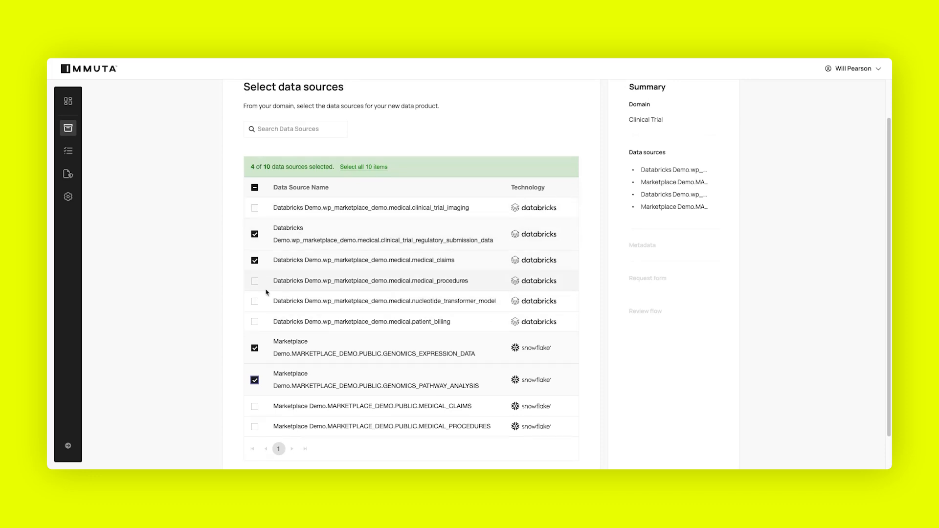
click(254, 301)
scroll(493, 288, down, 1)
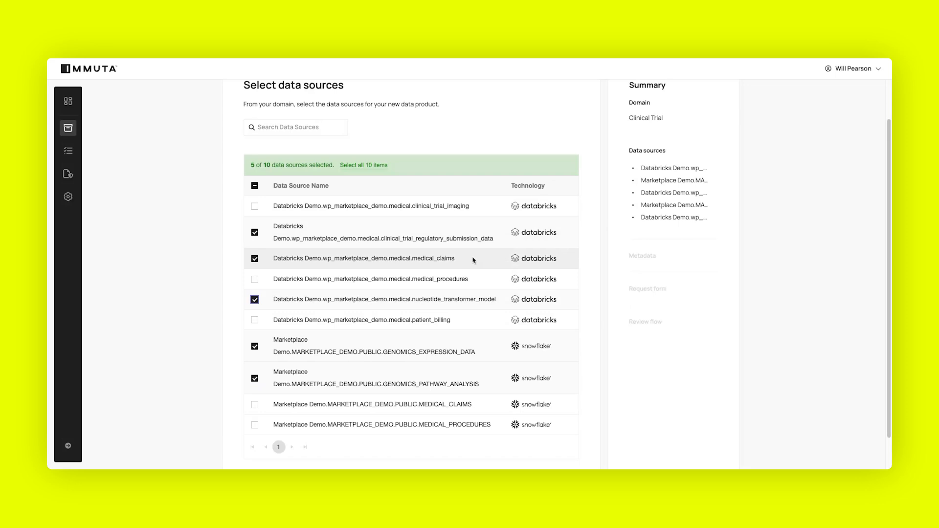
scroll(477, 258, down, 2)
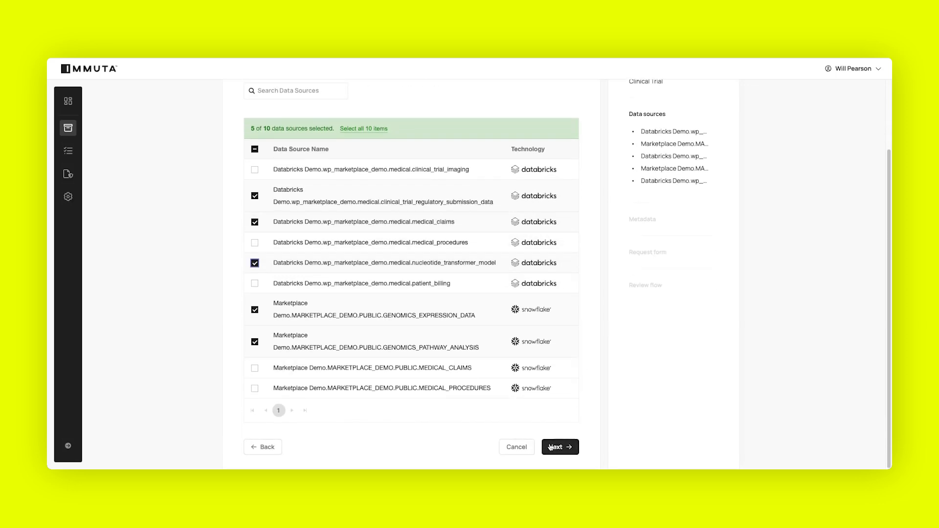
click(551, 447)
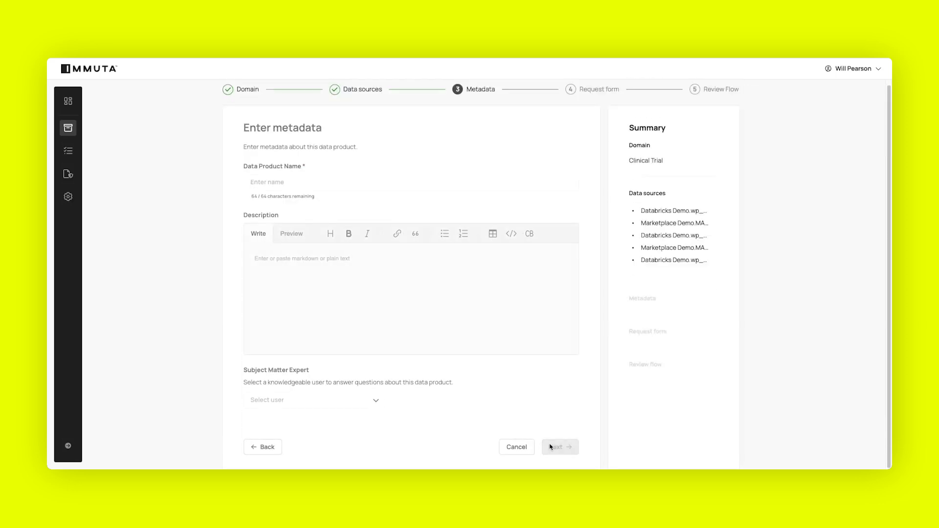
Name the data product "My data product" and enter "Description" as its description
click(297, 181)
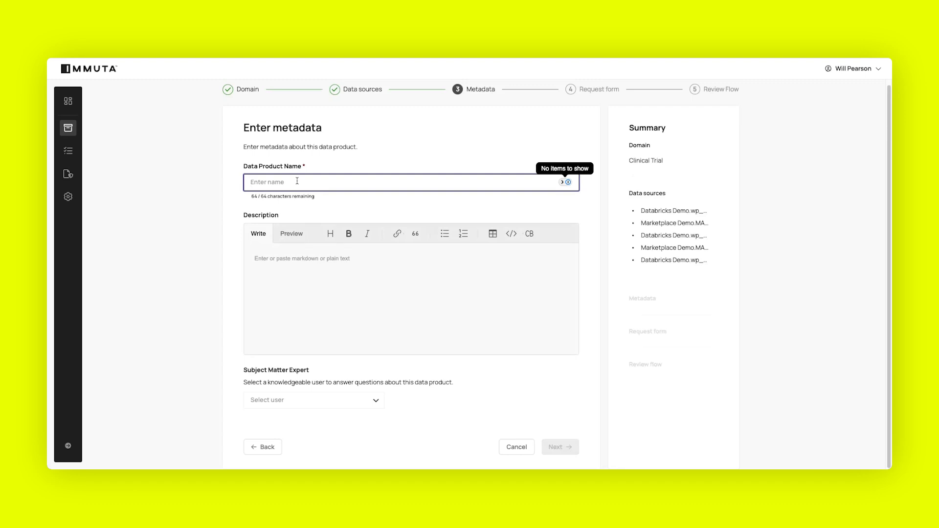
text(My data)
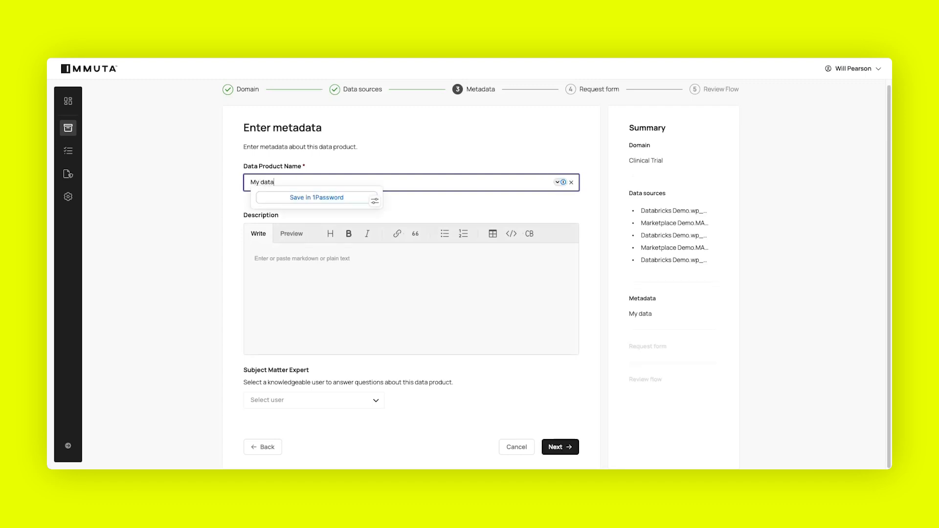
text( product)
click(318, 253)
text(Desc)
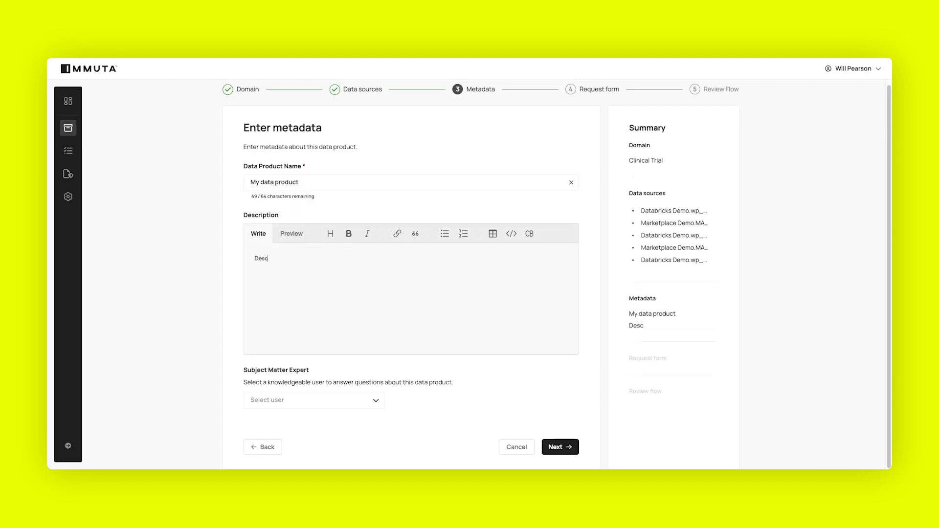
text(ription)
Assign a user as the product's subject matter expert and proceed to the request form stage
click(374, 400)
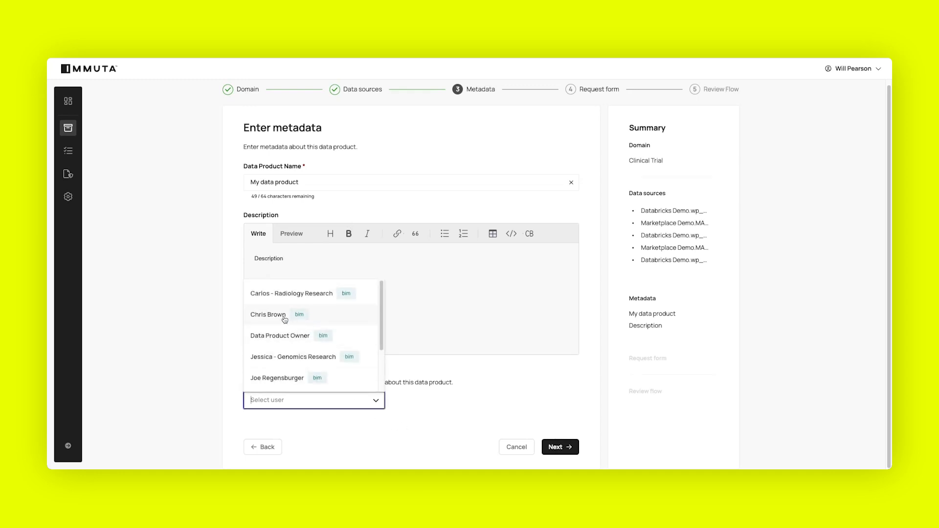
click(281, 317)
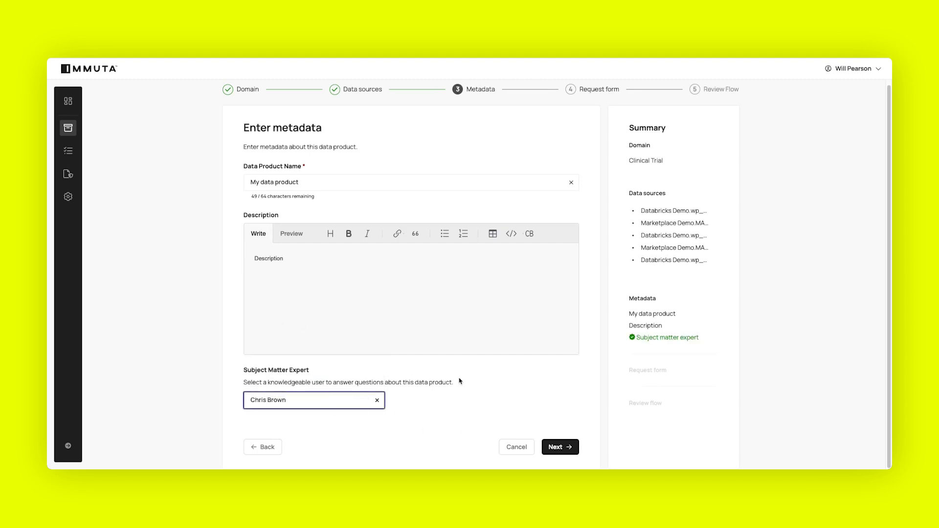
click(557, 446)
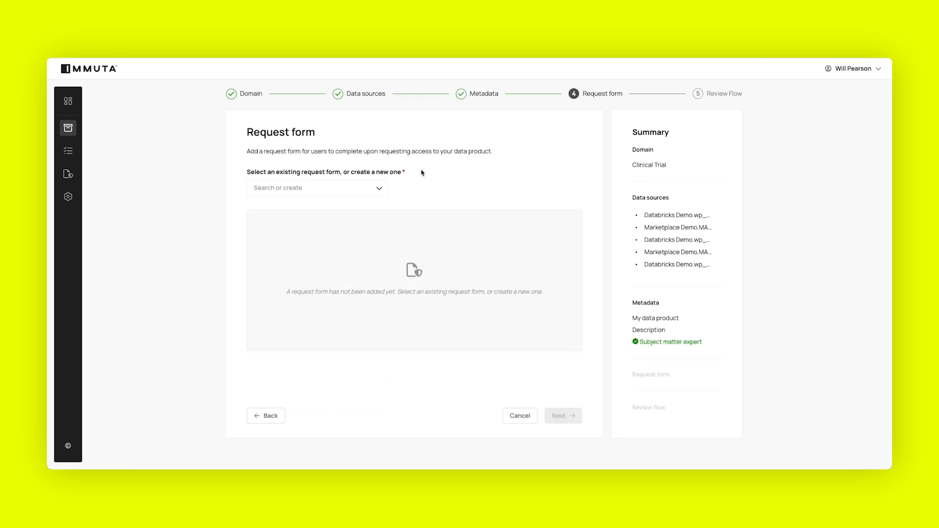
Choose to create a new request form for the data product and name it "New Form"
click(369, 188)
scroll(352, 227, down, 3)
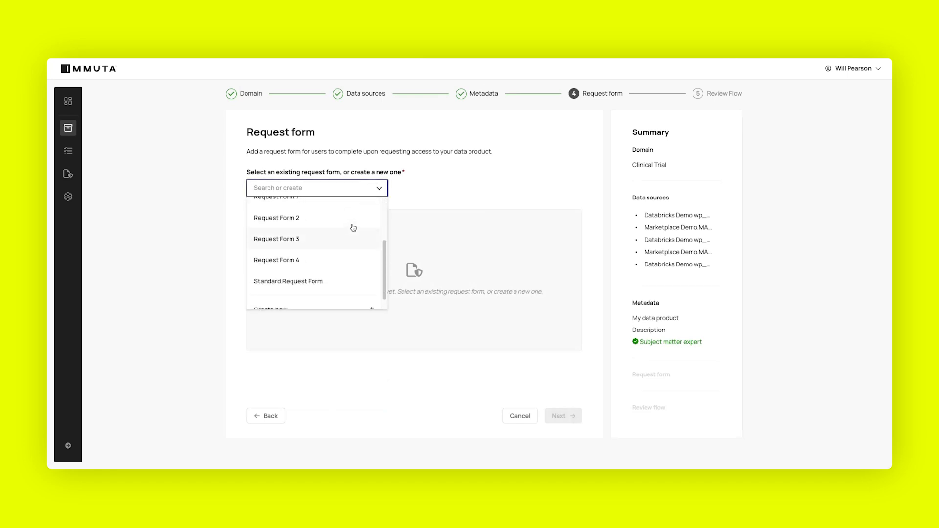
scroll(353, 227, up, 3)
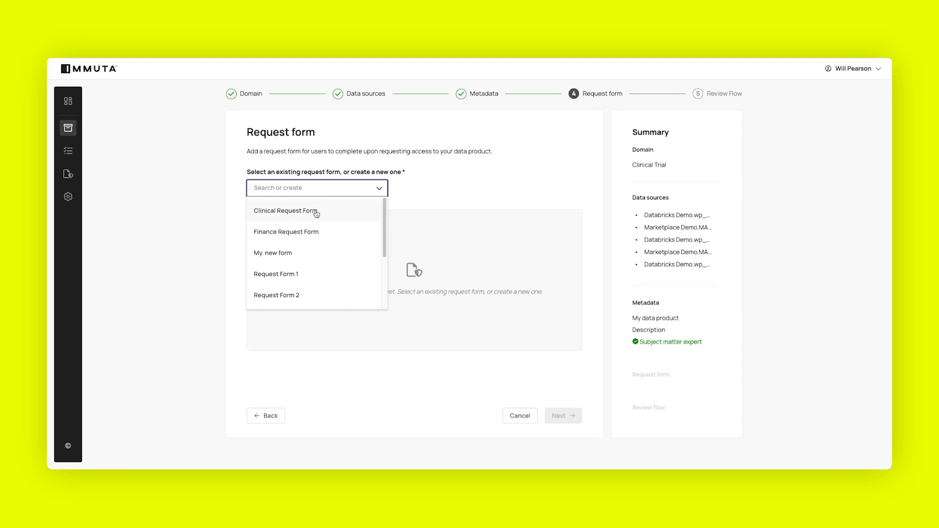
scroll(293, 268, down, 3)
scroll(294, 270, up, 3)
scroll(360, 266, down, 3)
scroll(336, 260, up, 3)
scroll(283, 211, down, 3)
click(285, 296)
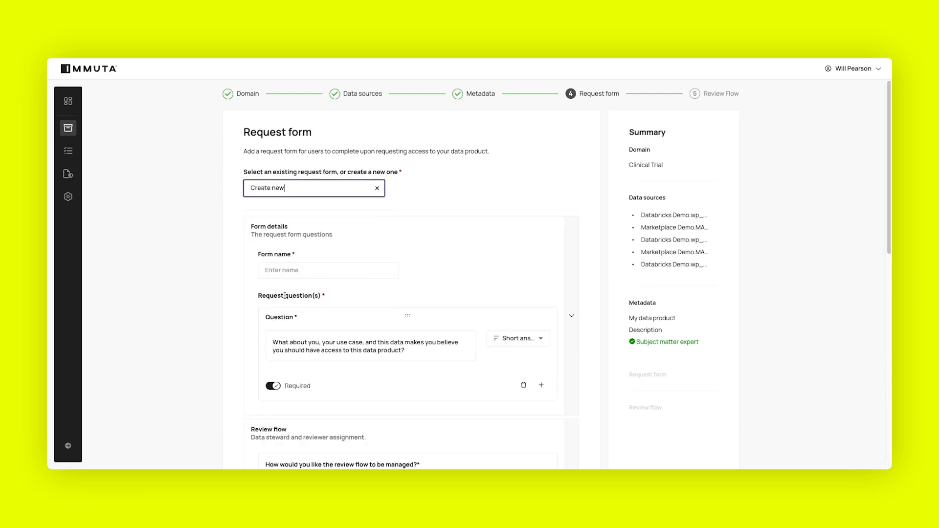
scroll(286, 295, down, 2)
click(308, 168)
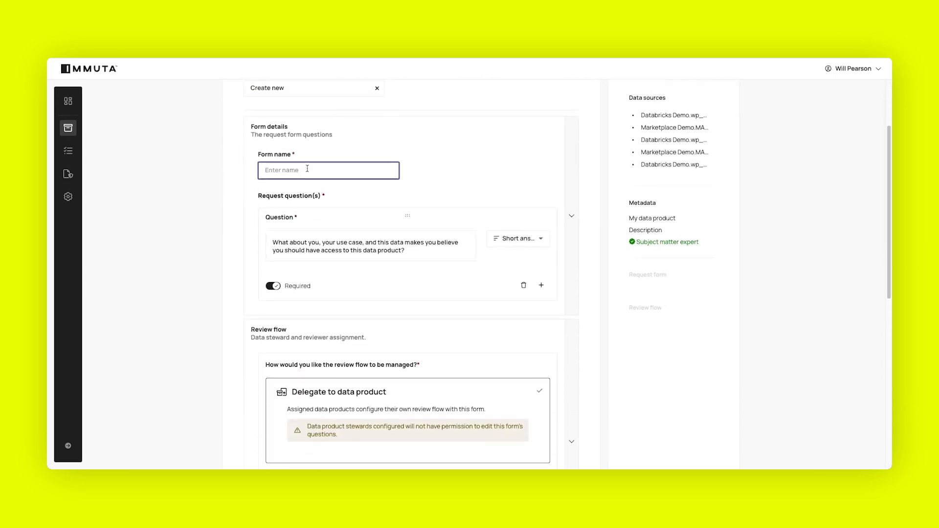
text(New Form)
Add a blank second question below the default access question in the request form
click(295, 245)
scroll(295, 226, down, 1)
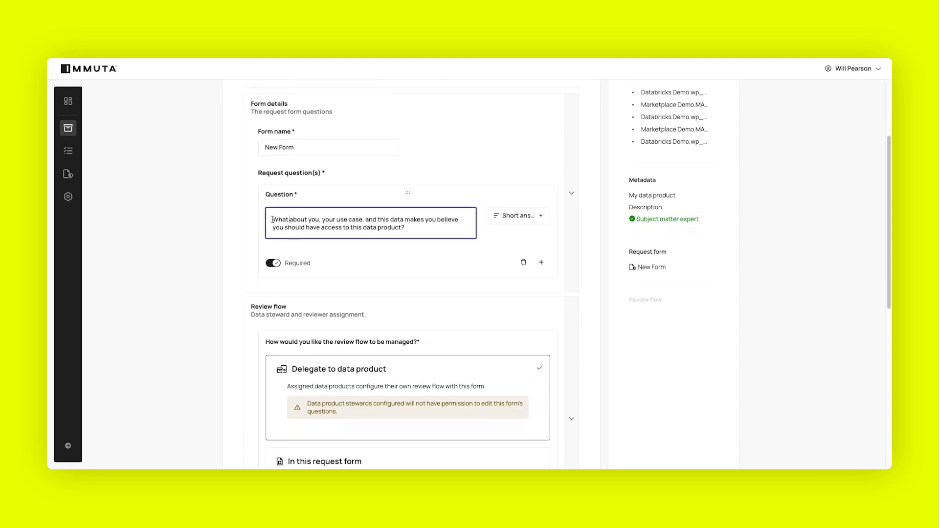
triple_click(324, 221)
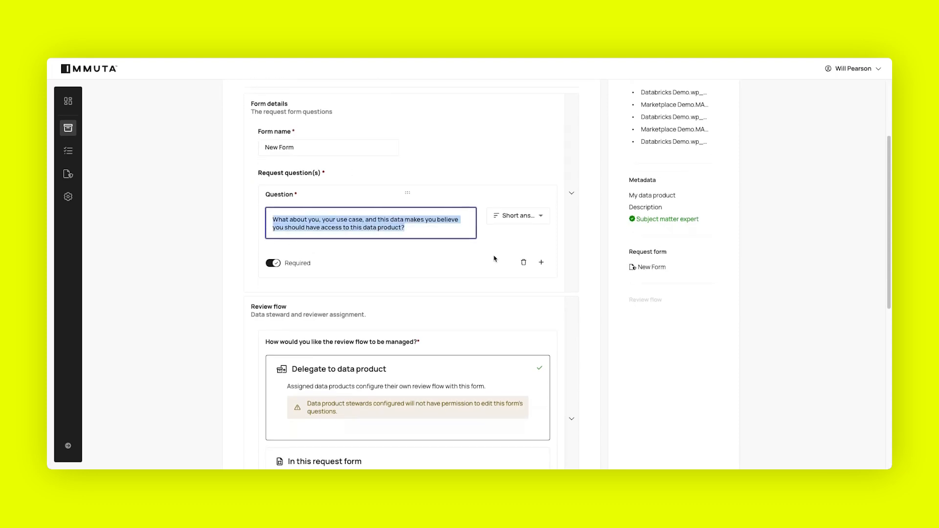
click(541, 262)
scroll(380, 310, down, 2)
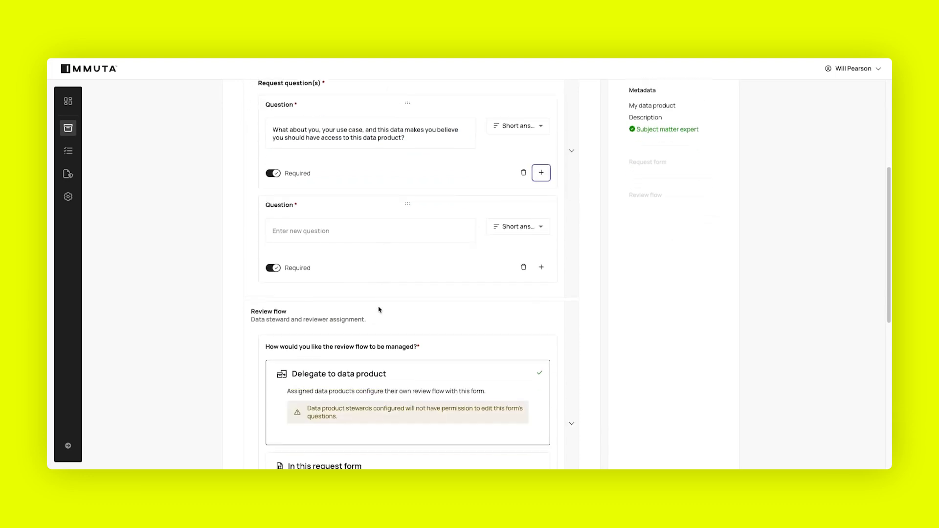
Make the second request question a dropdown and enter "My question" as its text
click(517, 231)
click(511, 271)
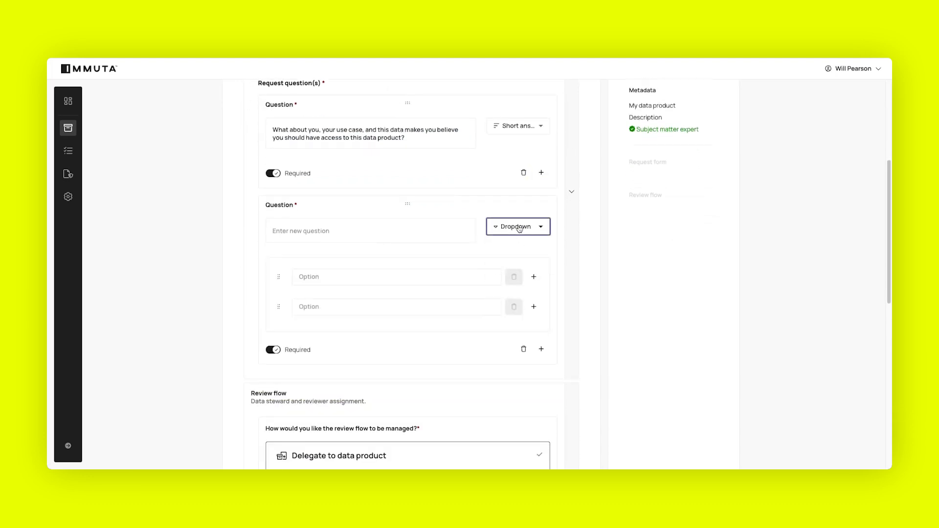
click(409, 226)
text(My )
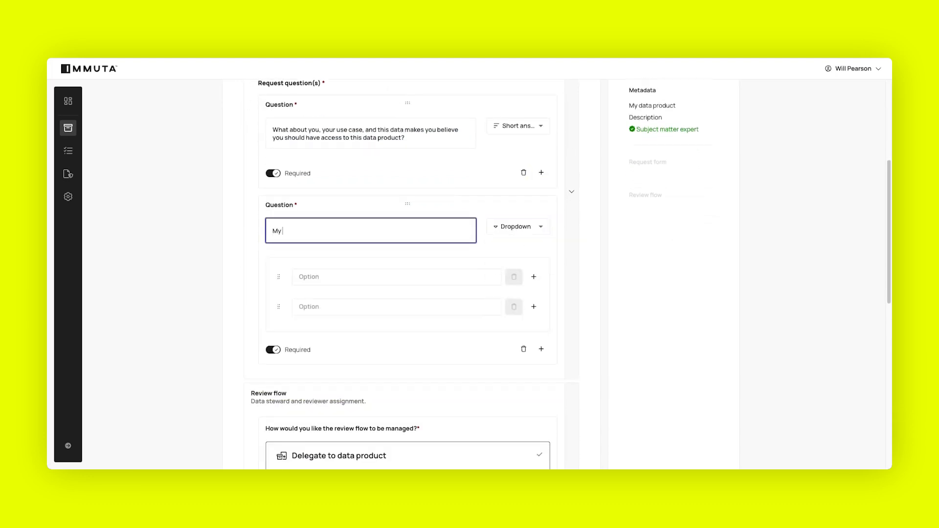
text(question)
Set the review flow to be managed in this request form instead of delegating it to the data product
scroll(411, 274, down, 3)
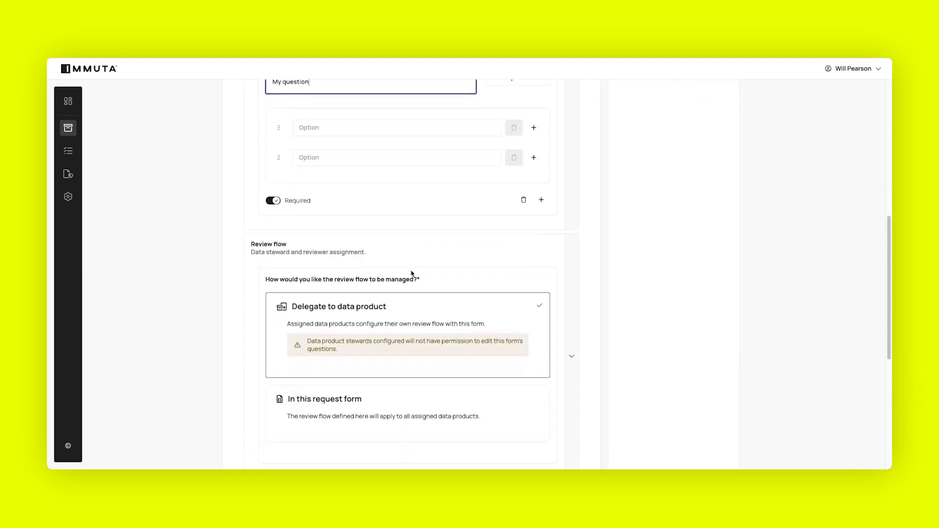
scroll(361, 251, down, 1)
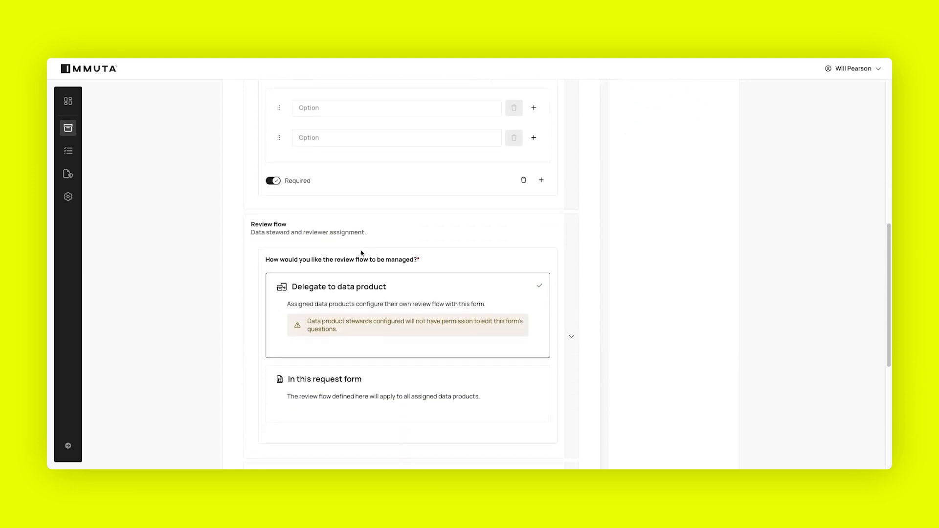
scroll(361, 253, down, 1)
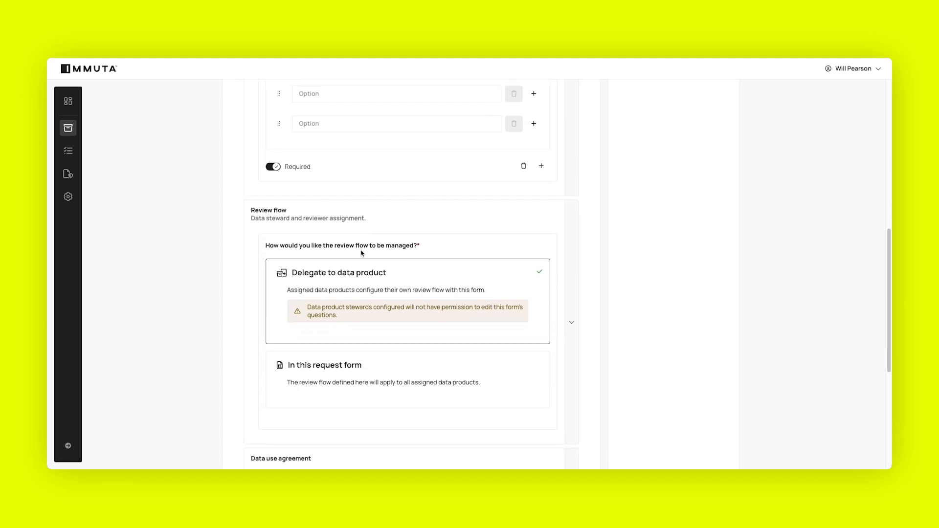
scroll(361, 252, down, 2)
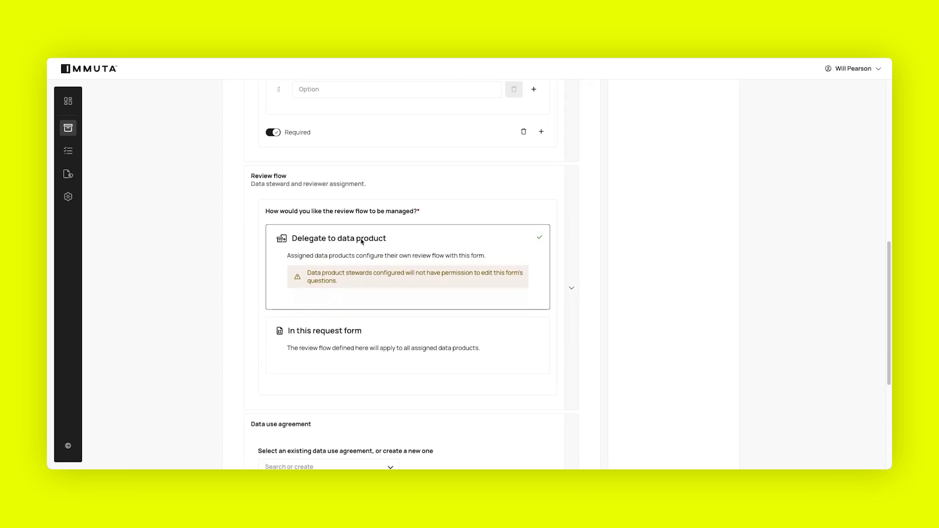
click(322, 340)
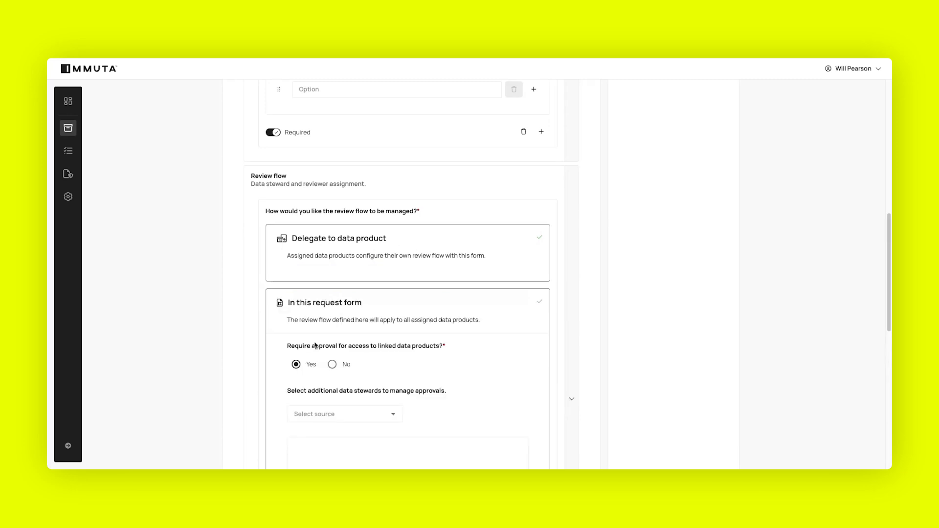
Try User and then Group as the source of additional data stewards and browse the selectable groups
scroll(367, 355, down, 5)
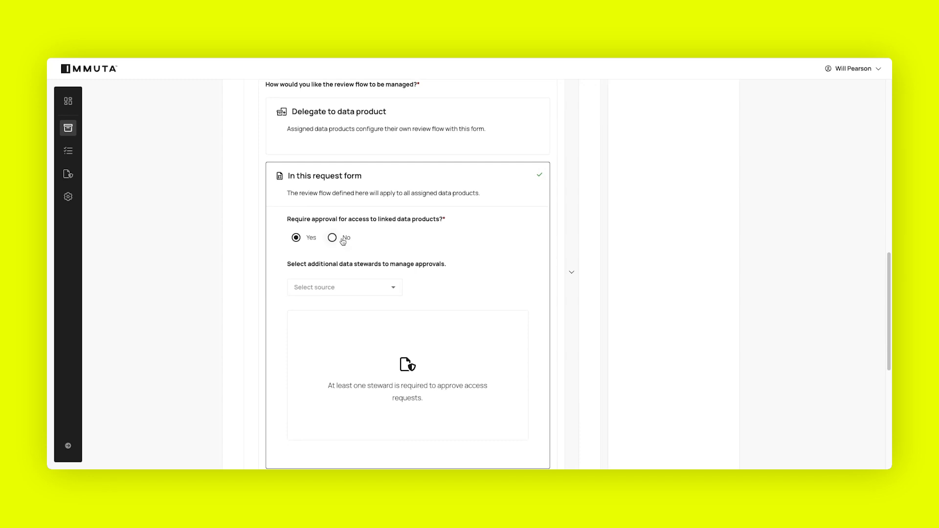
click(368, 283)
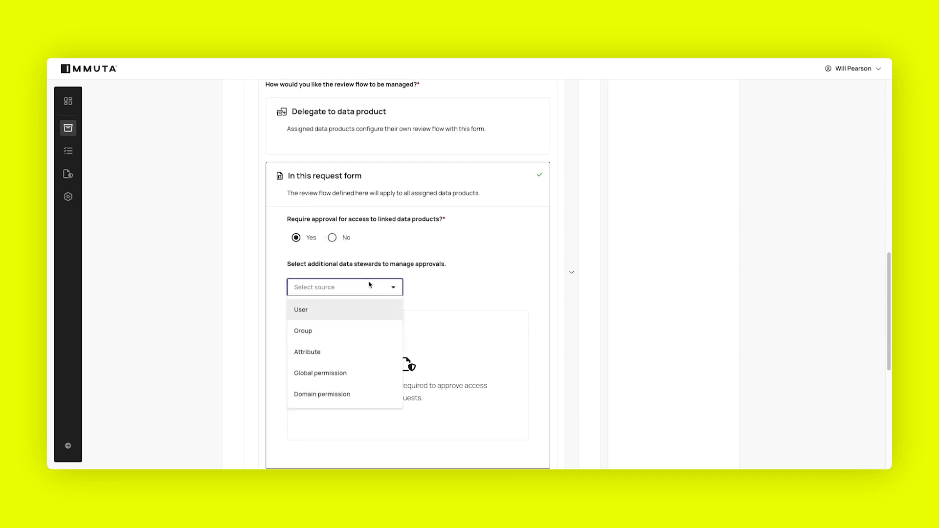
click(301, 318)
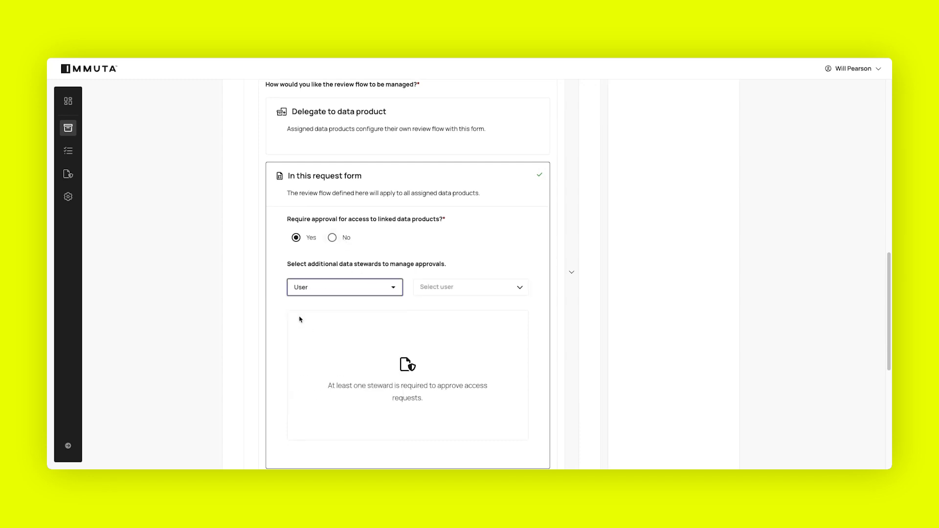
click(444, 285)
click(374, 287)
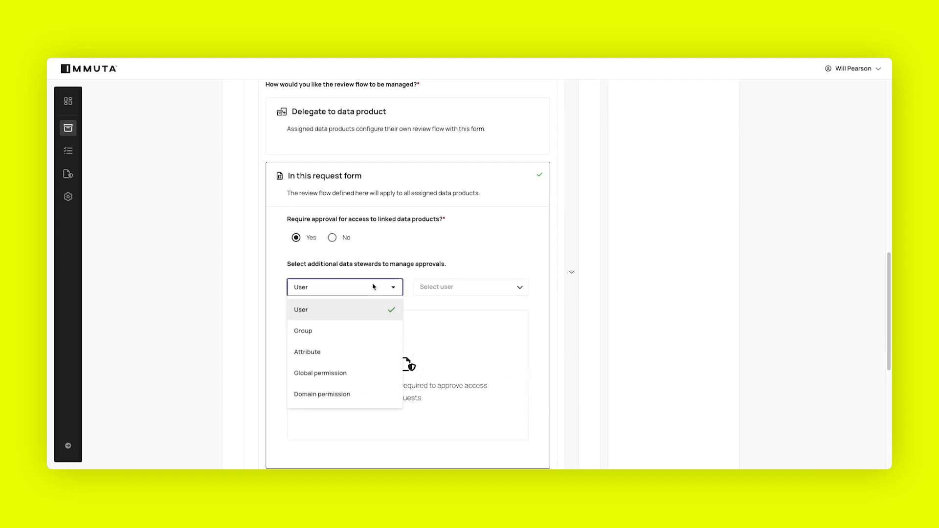
click(342, 329)
click(473, 288)
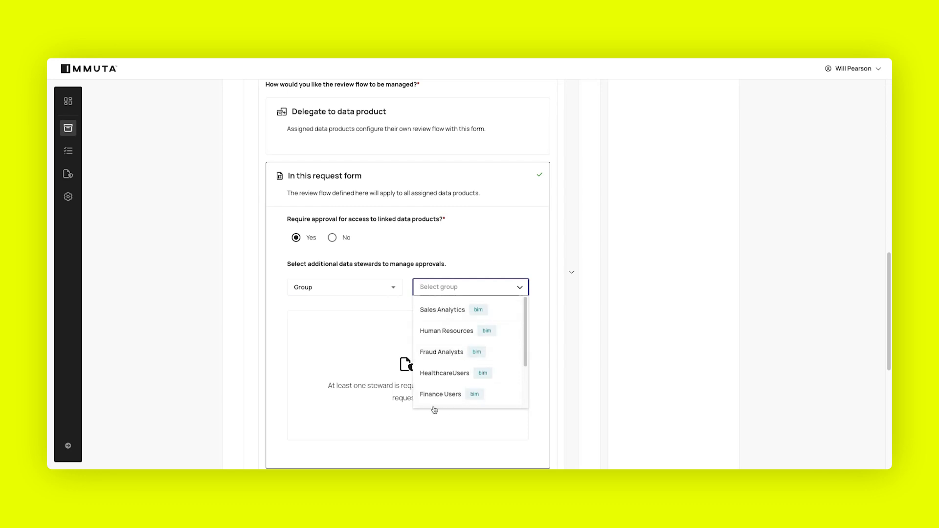
click(459, 271)
Attach the existing Clinical Trial Data Use Agreement to the request form
scroll(461, 268, down, 3)
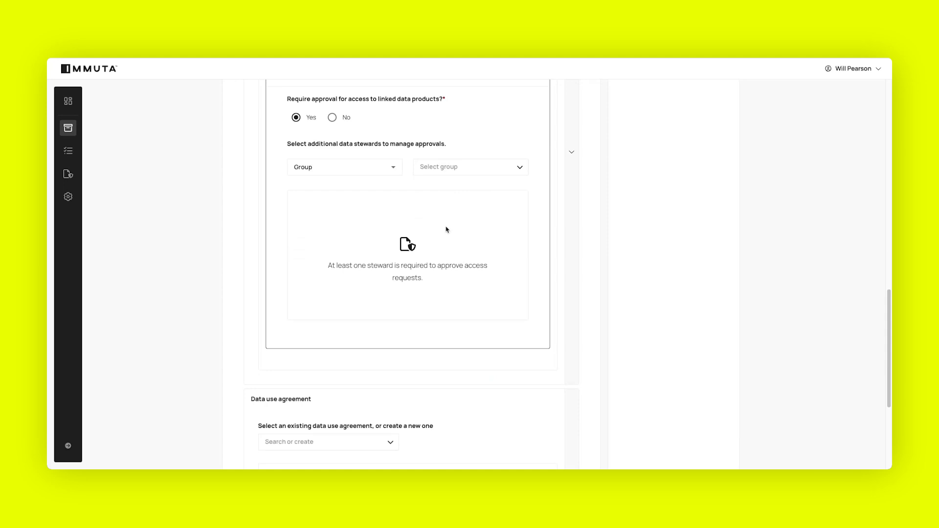
scroll(446, 229, up, 1)
scroll(446, 229, down, 5)
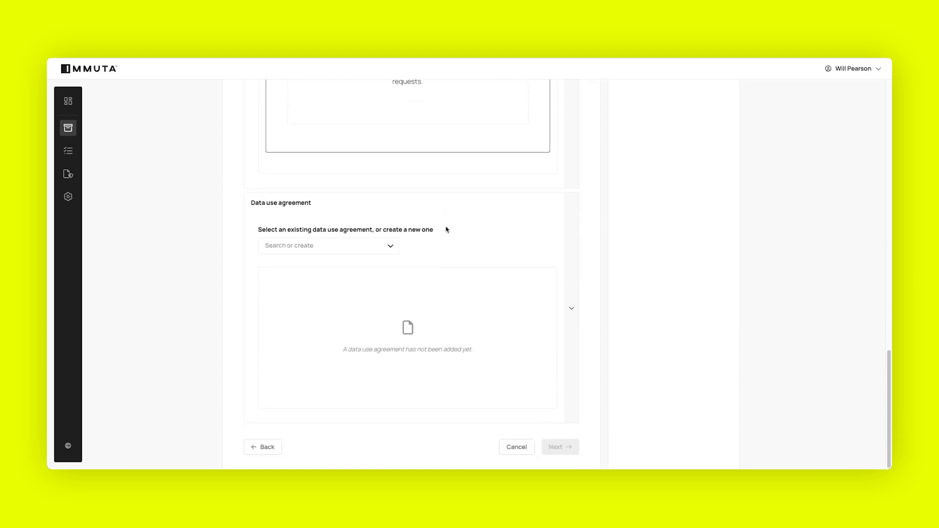
click(355, 246)
click(351, 268)
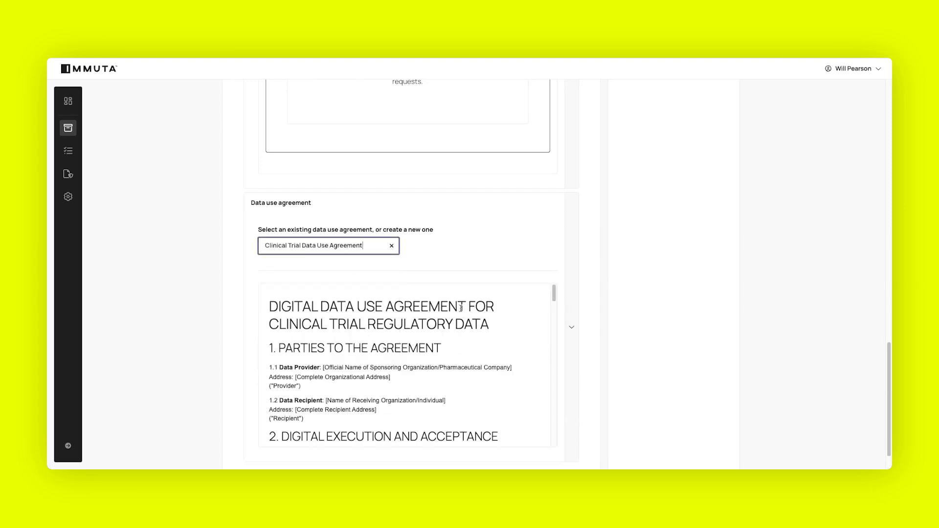
scroll(605, 259, down, 1)
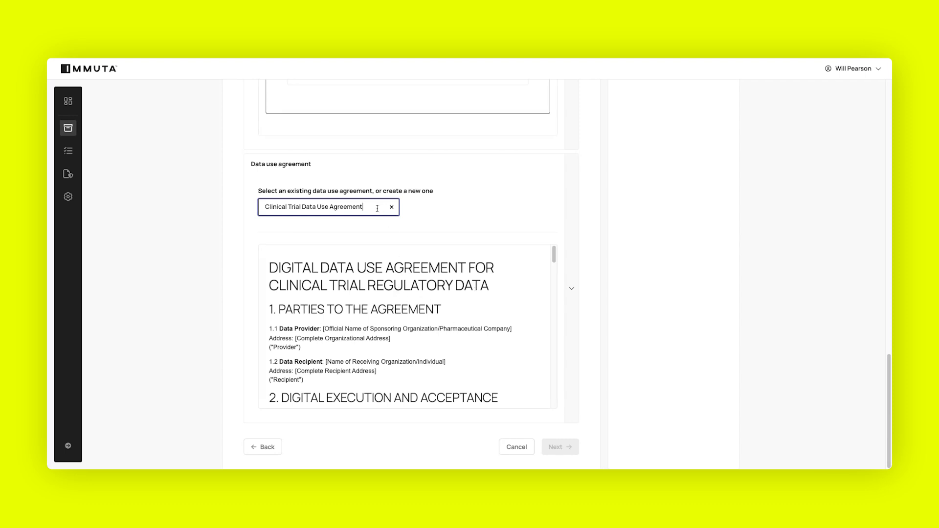
Look through the other existing data use agreements and the option to create a new one
click(346, 205)
scroll(321, 282, down, 1)
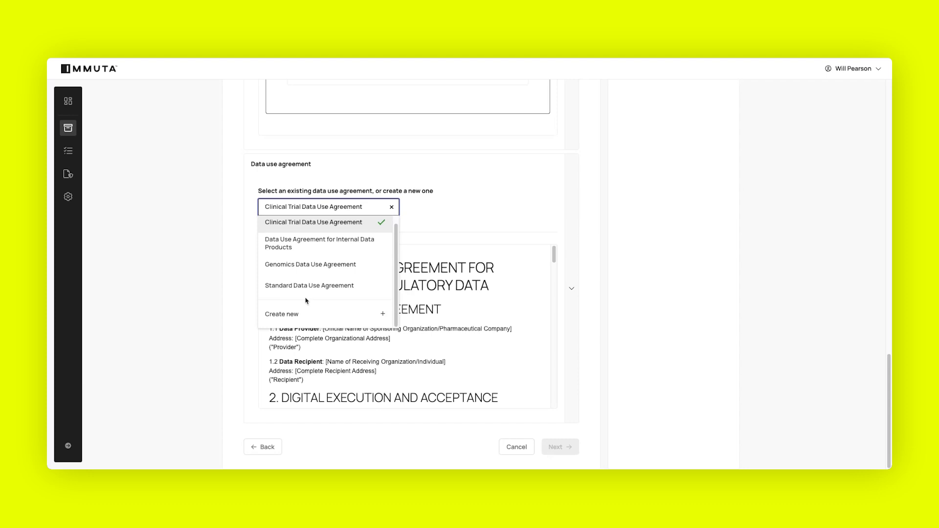
scroll(334, 226, up, 1)
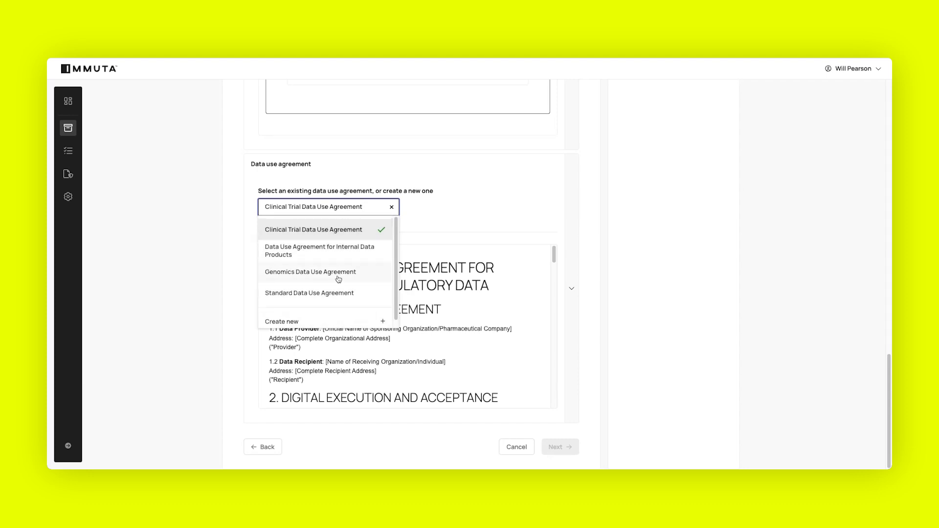
scroll(338, 268, down, 1)
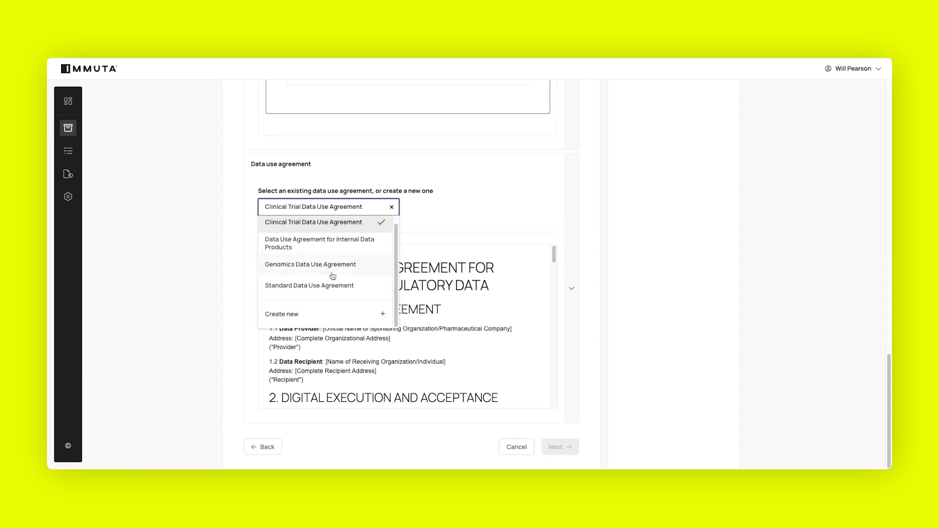
click(495, 204)
Cancel publishing the new data product and discard all of its changes
scroll(407, 319, up, 10)
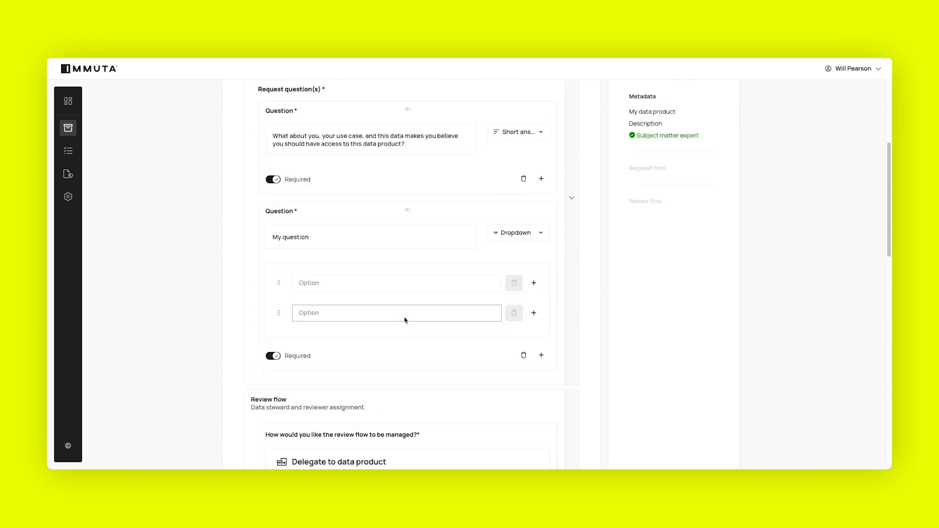
scroll(440, 318, down, 10)
scroll(567, 449, up, 15)
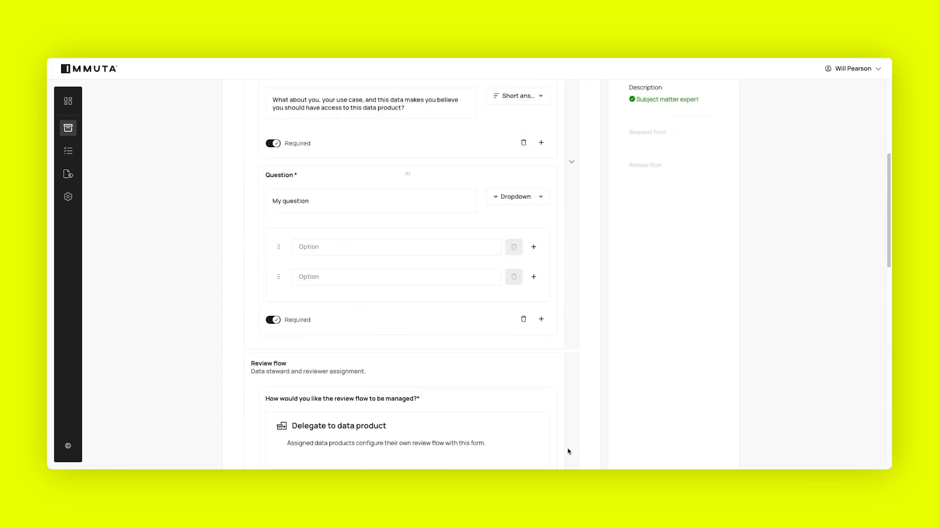
scroll(434, 232, down, 10)
scroll(434, 231, down, 3)
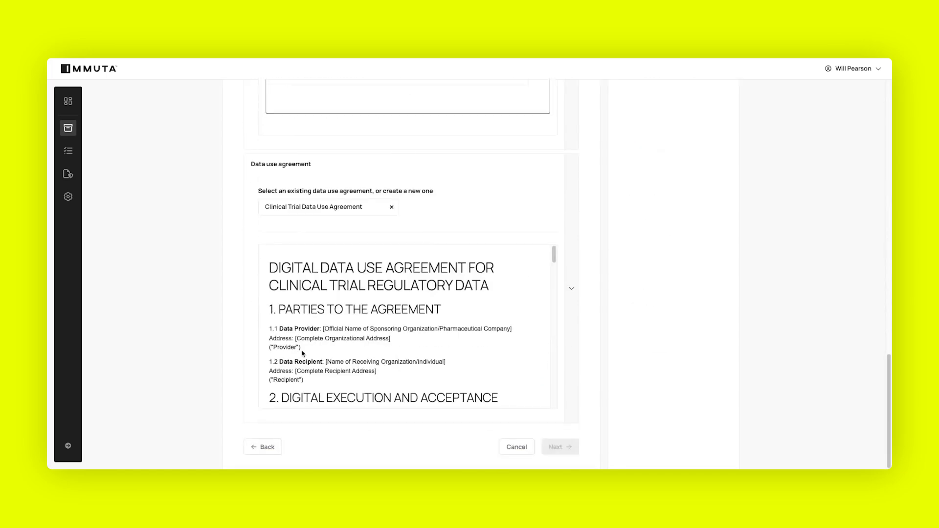
click(513, 447)
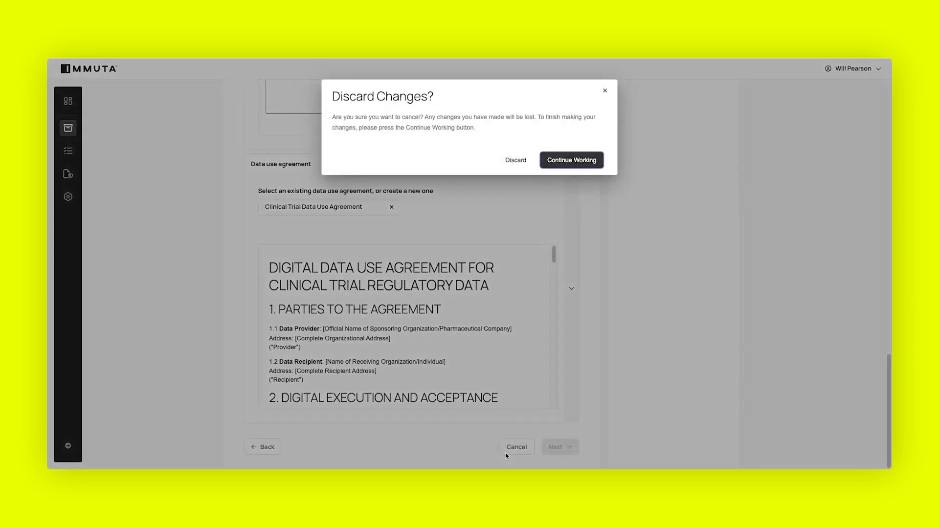
click(515, 160)
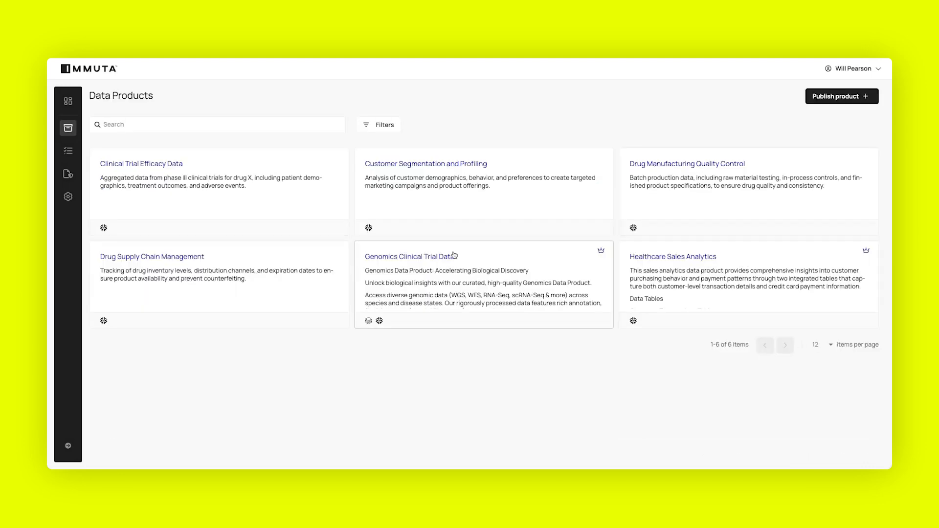
Open the Genomics Clinical Trial Data product and examine its details, data sources and members
click(518, 269)
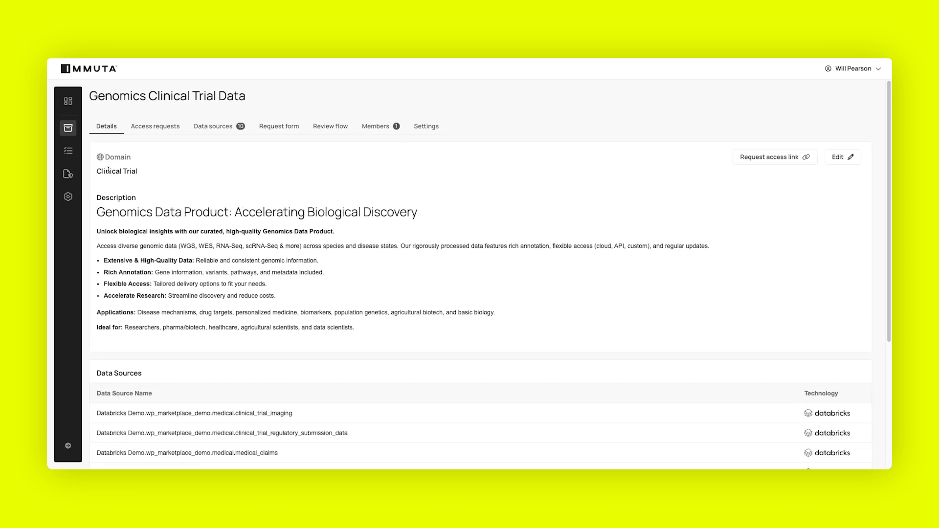
scroll(241, 250, down, 5)
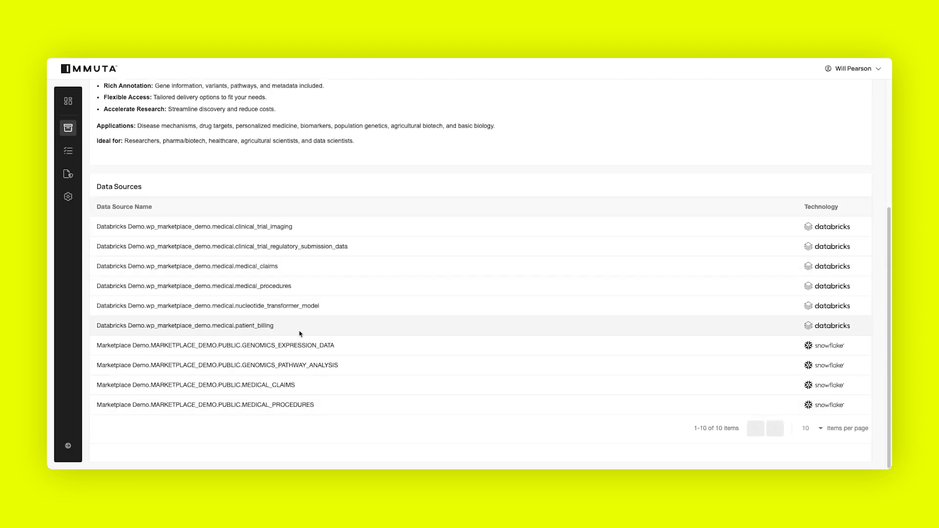
scroll(314, 242, up, 1)
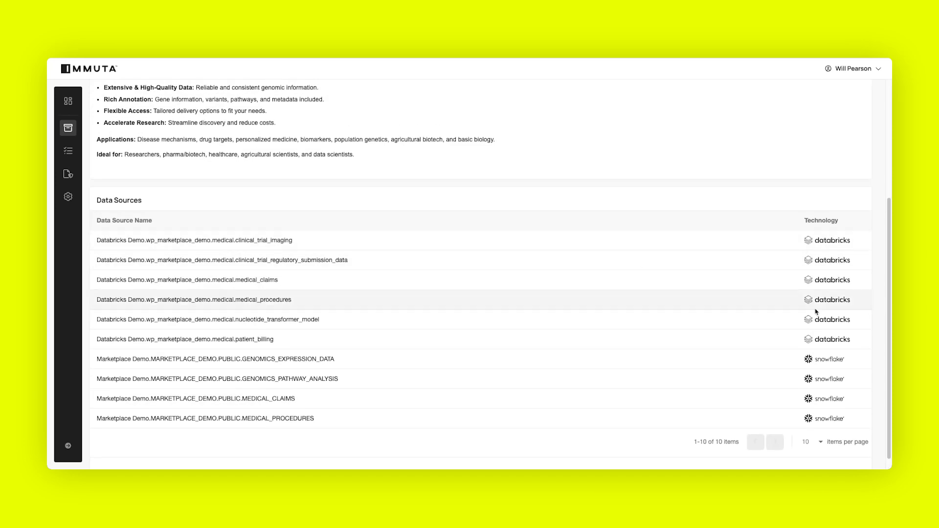
scroll(479, 305, up, 5)
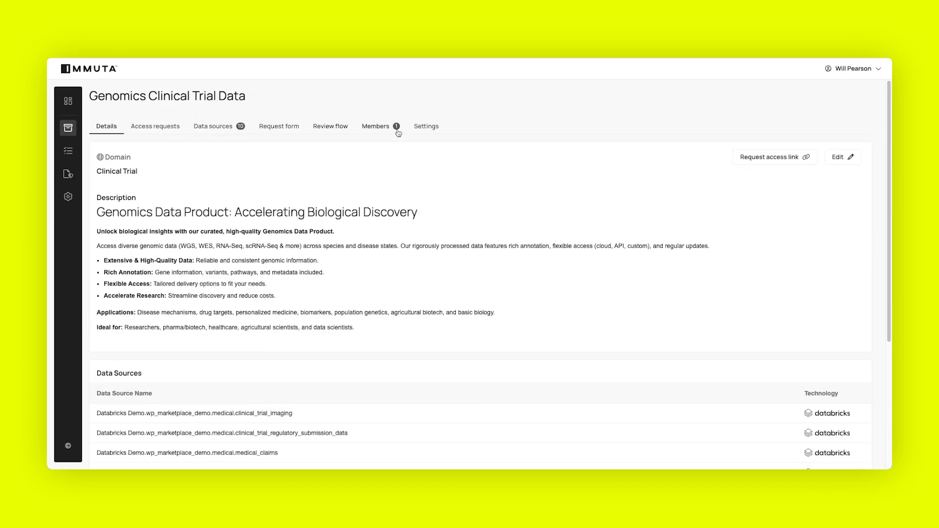
click(377, 127)
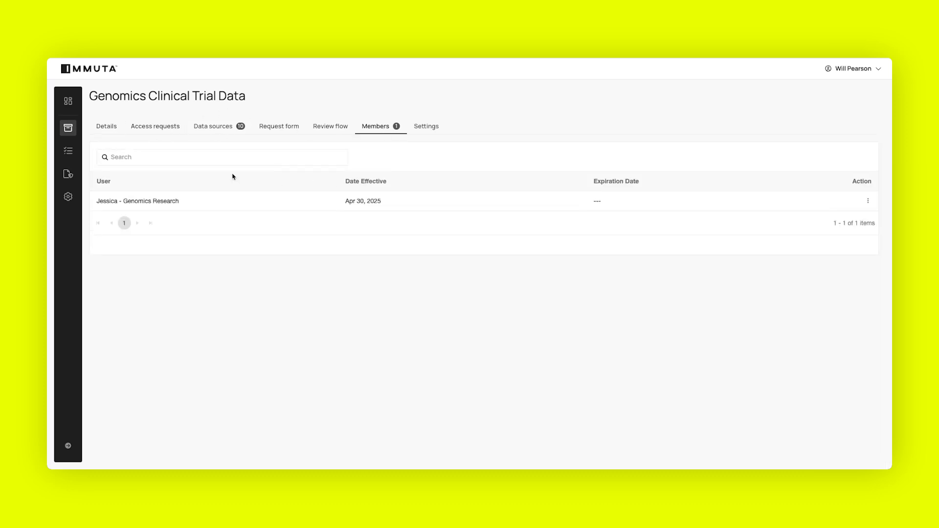
click(100, 125)
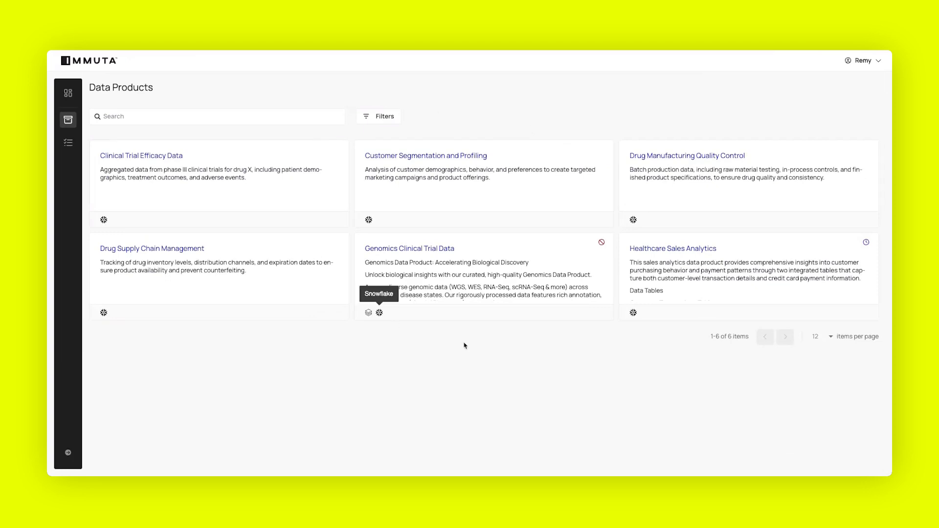
From the data consumer's account, open the Genomics Clinical Trial Data product and examine the access status of each data source
click(483, 278)
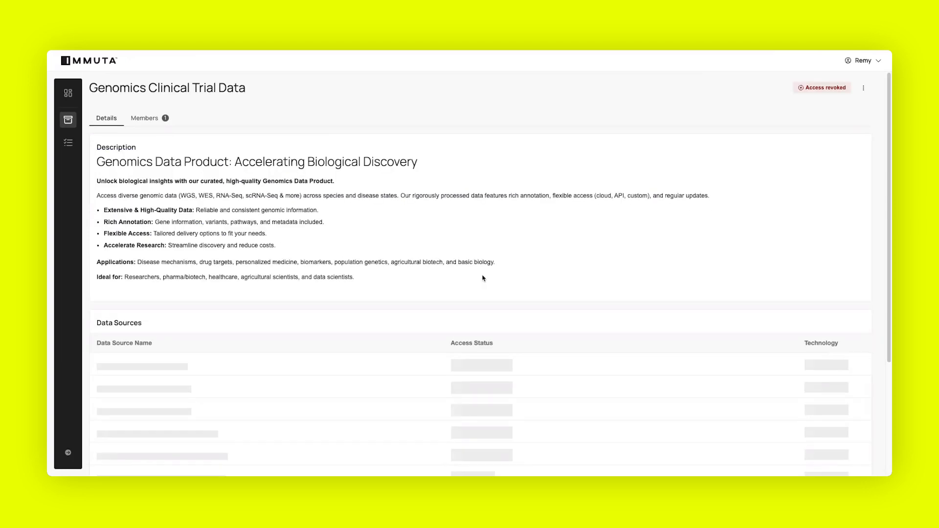
scroll(414, 261, down, 3)
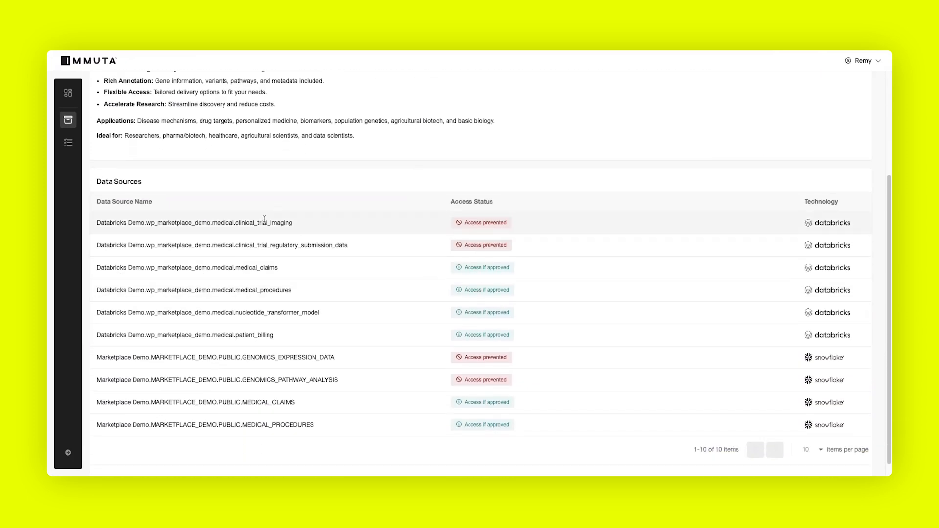
scroll(425, 290, down, 1)
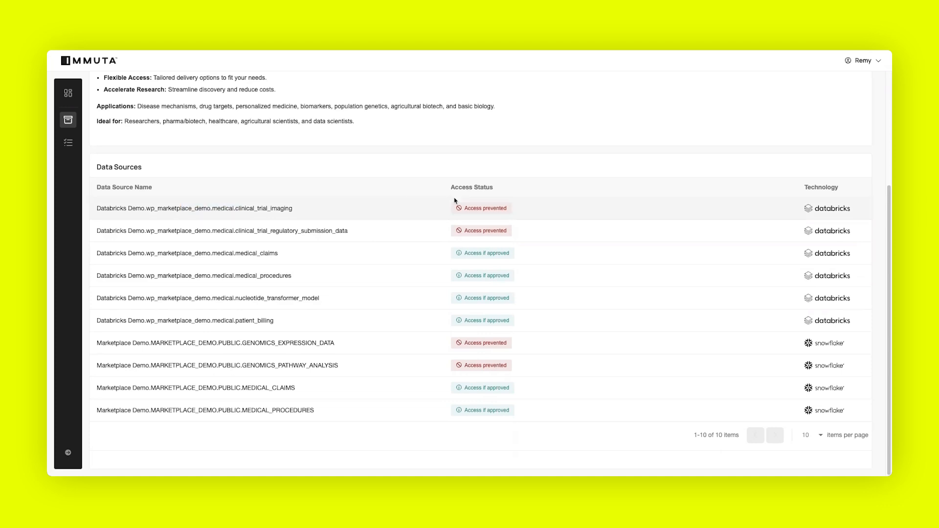
mouse_move(501, 233)
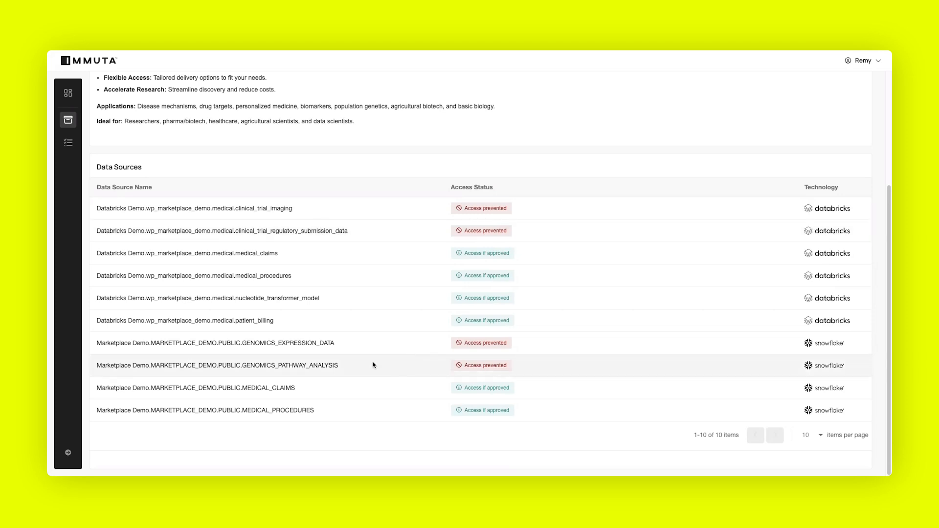
drag(240, 343, 288, 362)
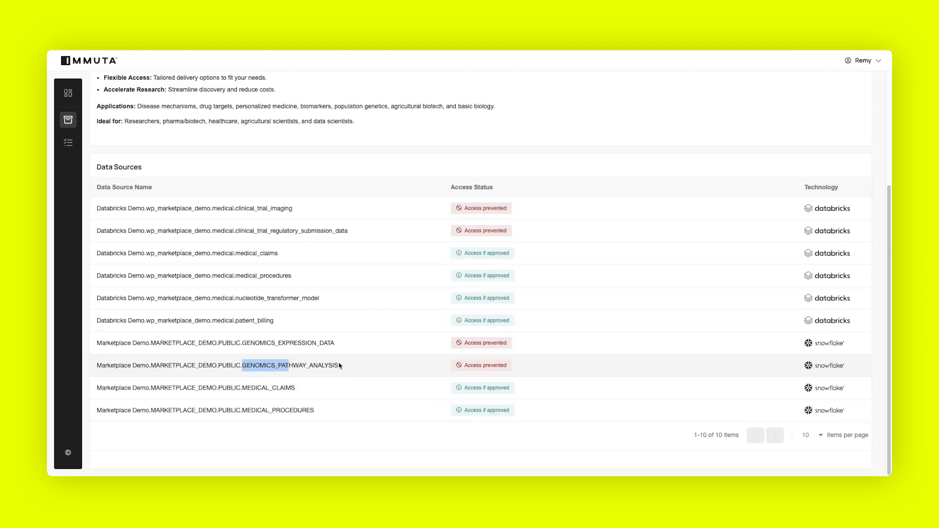
Examine the access statuses of the genomics and clinical trial data sources and the explanations for the prevented and approvable ones
click(344, 366)
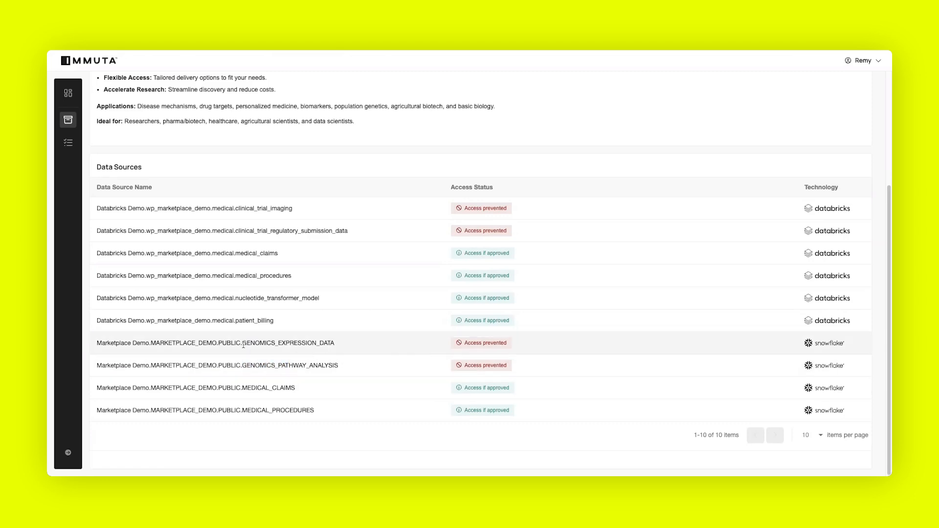
drag(243, 345, 286, 345)
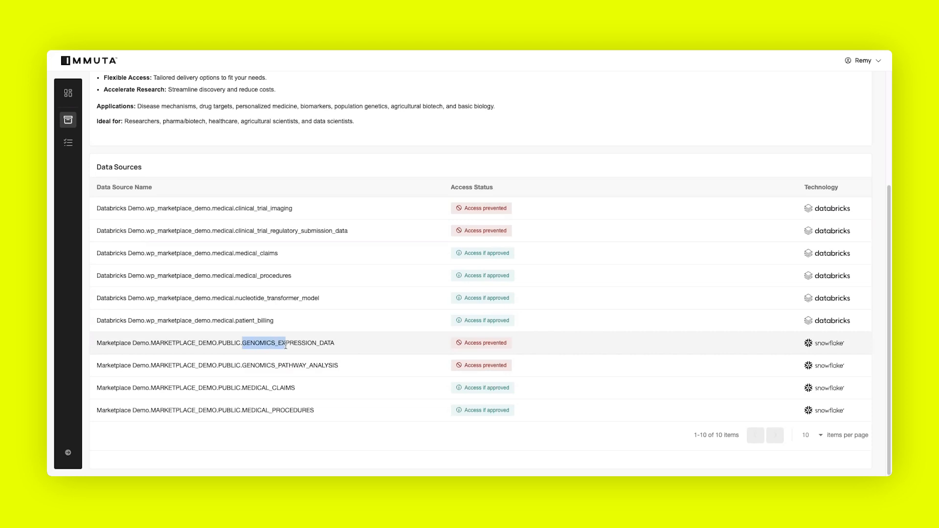
click(286, 345)
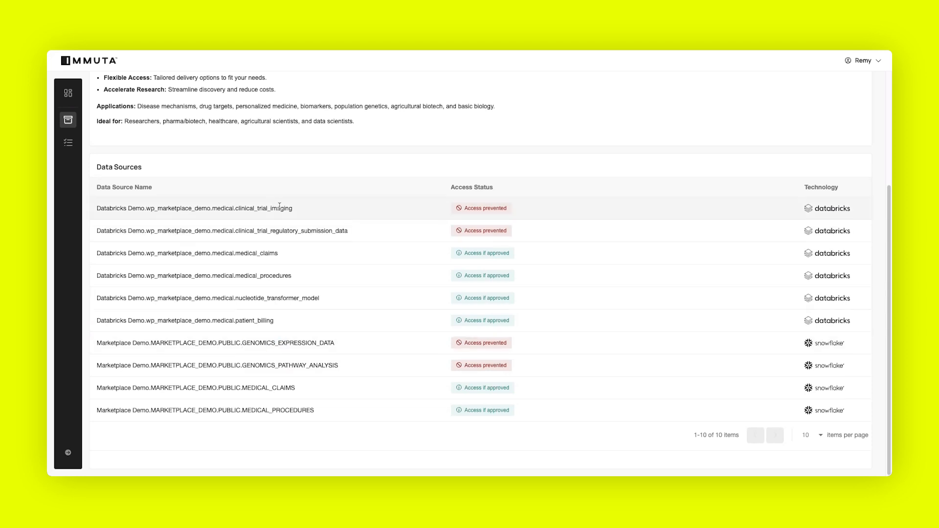
drag(295, 209, 250, 208)
click(250, 209)
scroll(331, 216, up, 1)
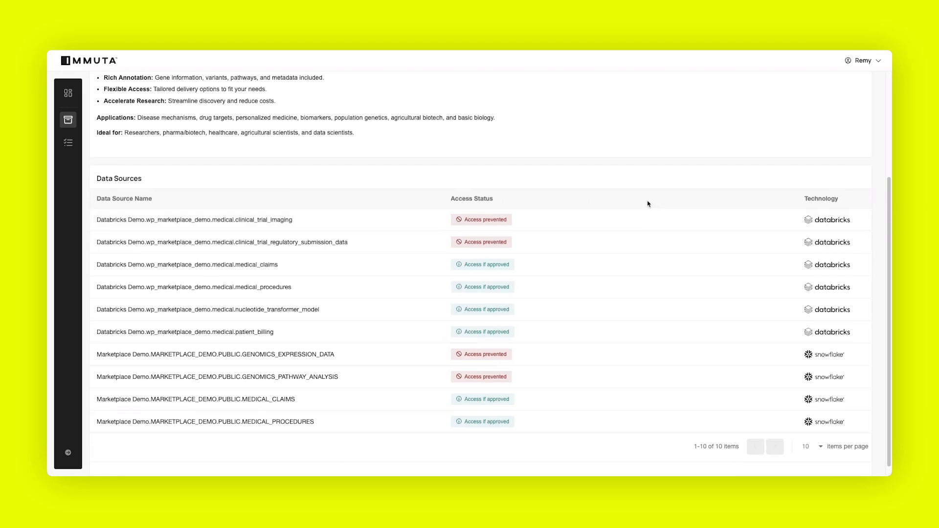
scroll(646, 203, down, 1)
mouse_move(479, 214)
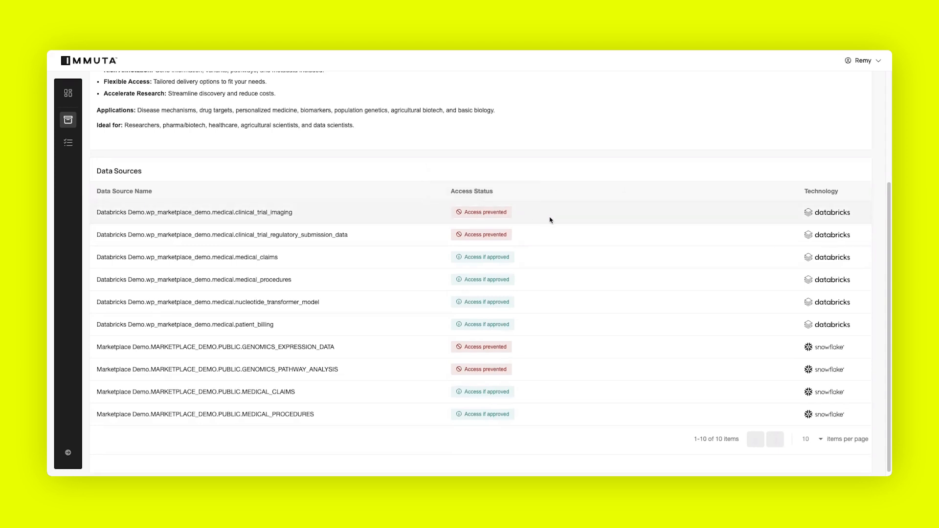
mouse_move(496, 258)
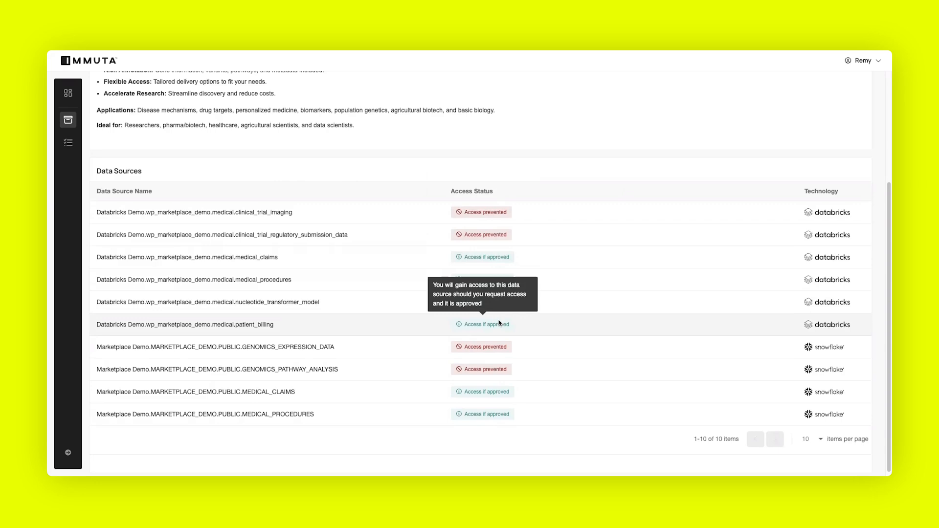
mouse_move(505, 394)
scroll(699, 413, up, 3)
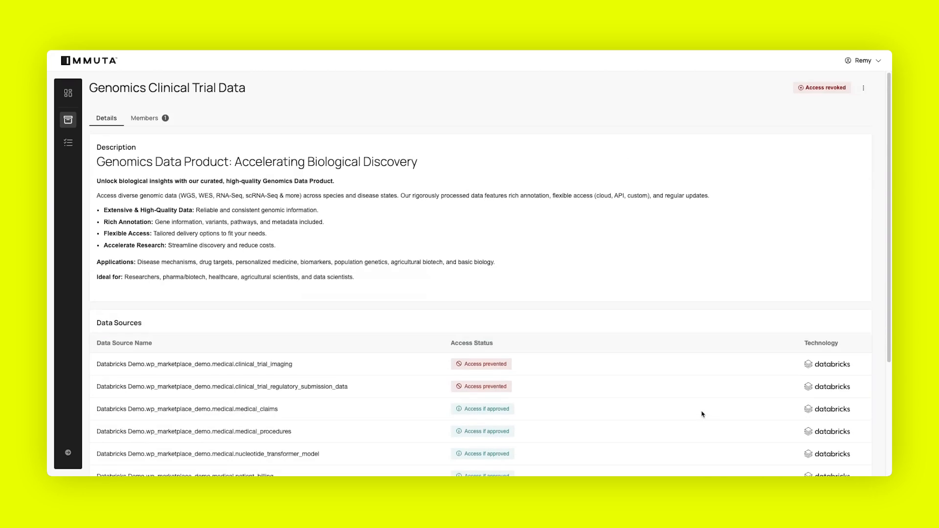
Start a new access request for the Genomics Clinical Trial Data product, with the request type set to Request for myself
click(862, 89)
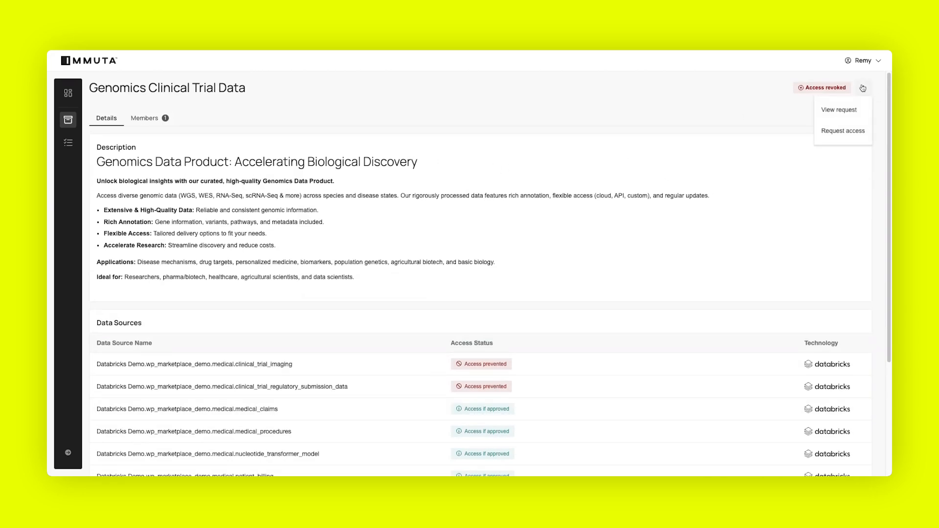
click(838, 131)
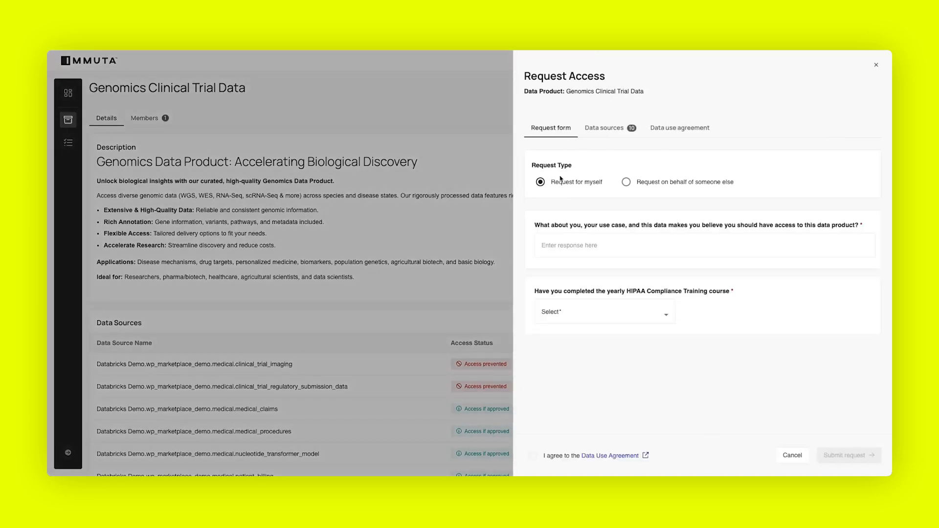
click(665, 182)
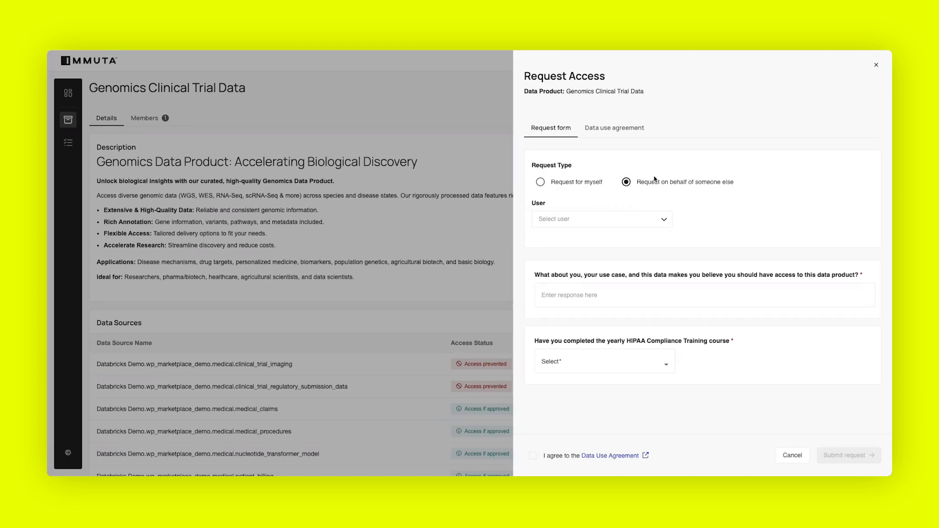
click(570, 185)
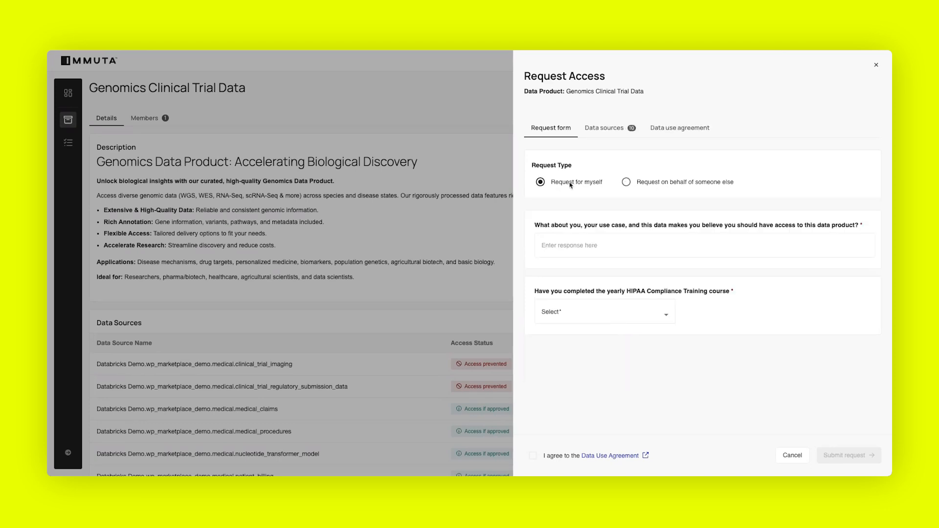
Answer the use case question with "I need access for my research" and the HIPAA Compliance Training question with Yes
click(582, 251)
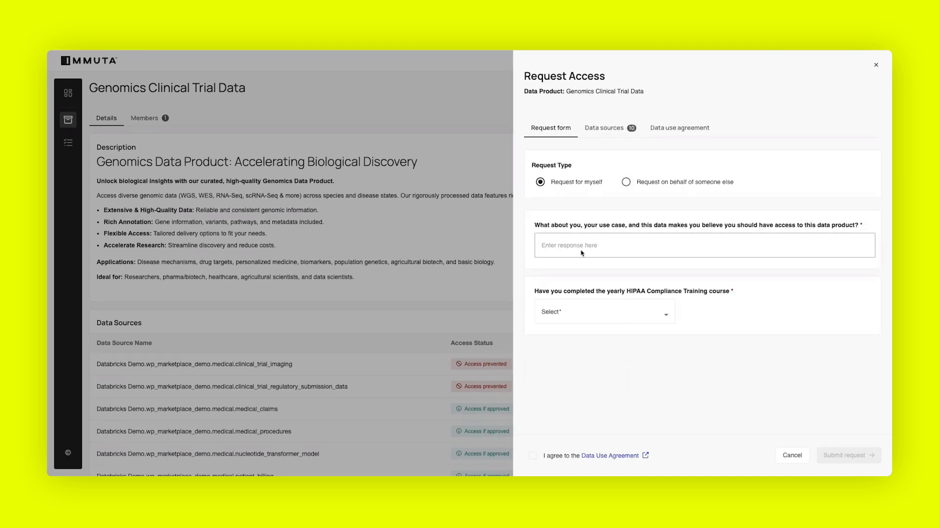
text(I need )
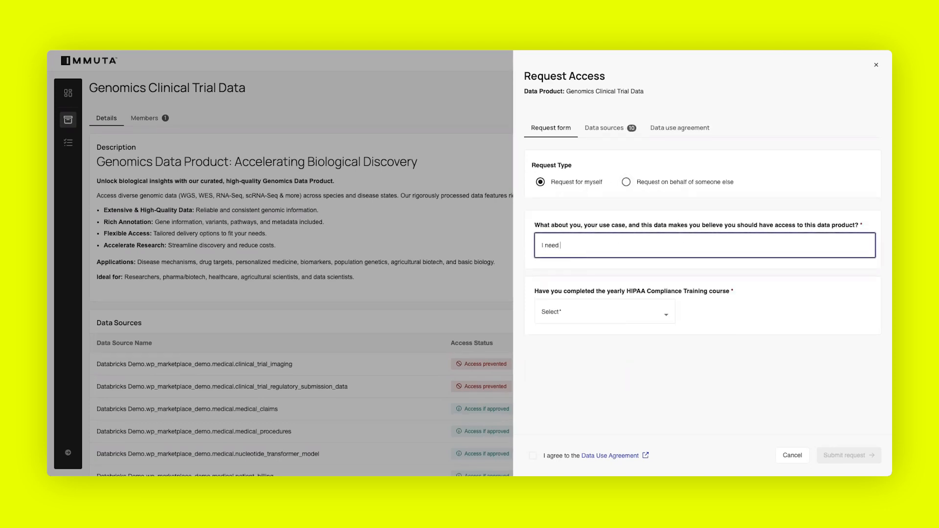
text(access for my research)
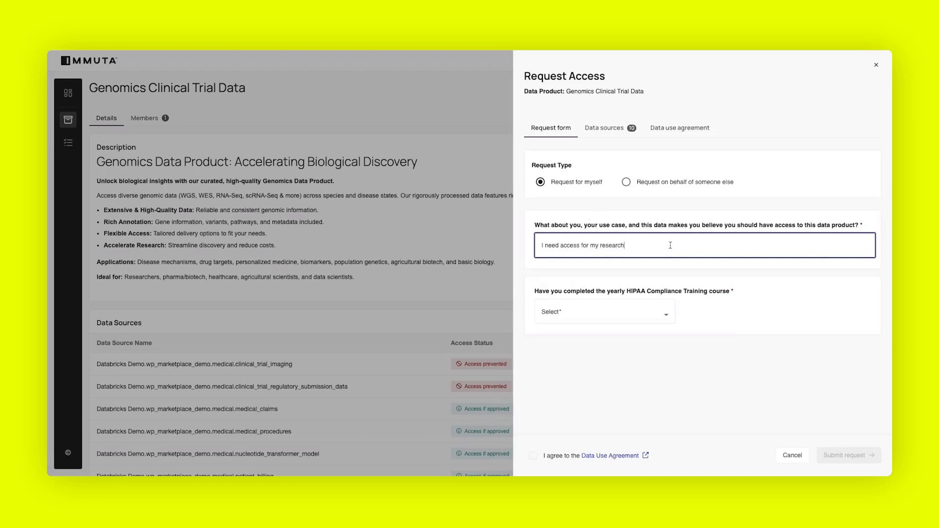
click(650, 311)
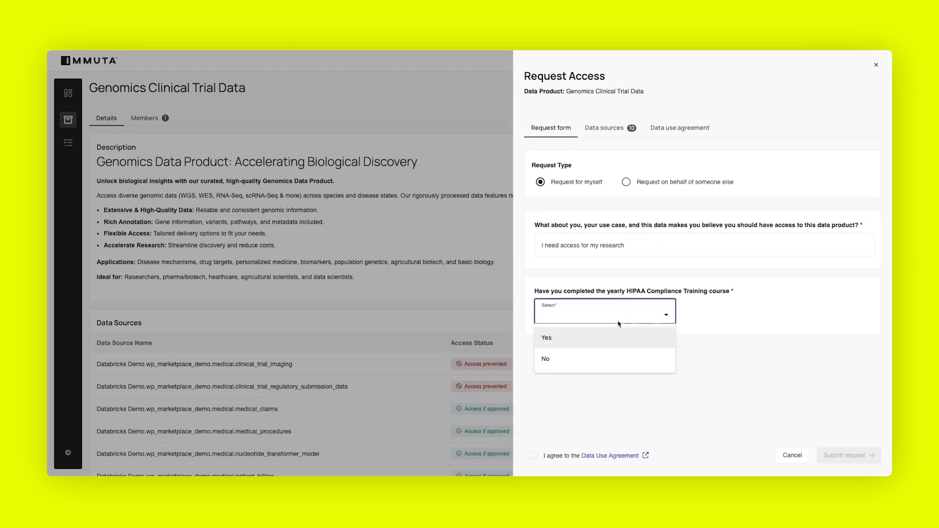
click(575, 339)
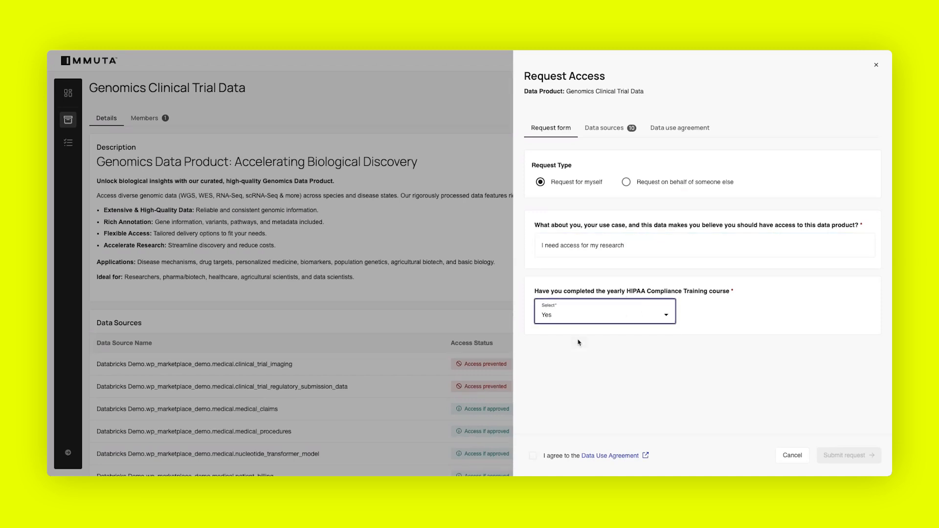
Agree to the Data Use Agreement and submit the access request
click(533, 455)
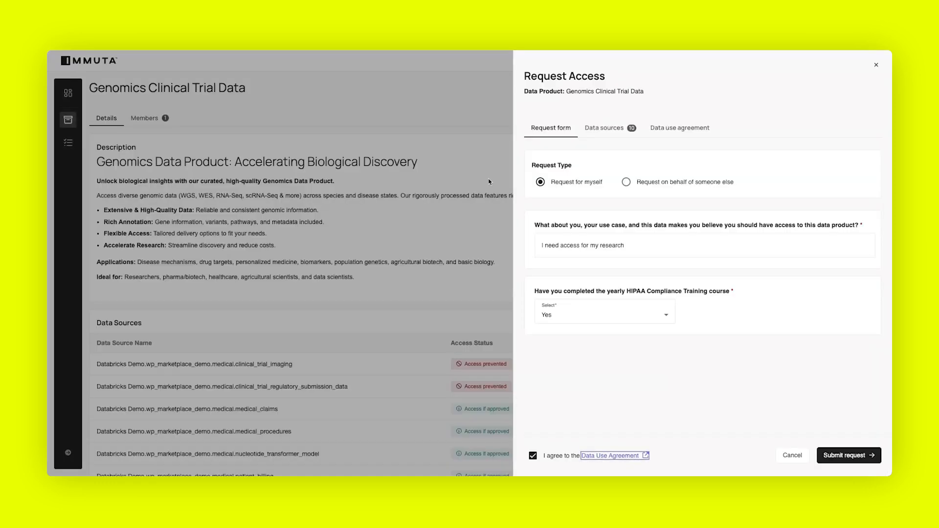
click(858, 456)
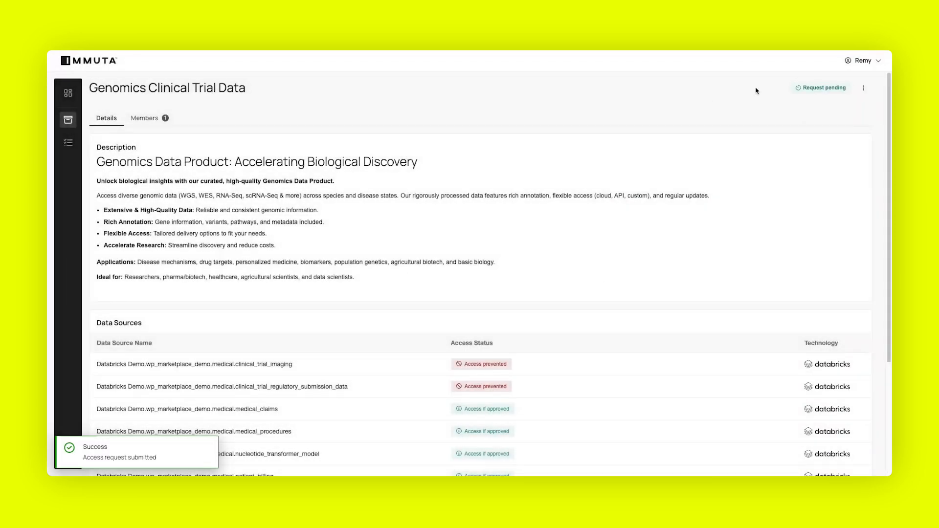
mouse_move(821, 94)
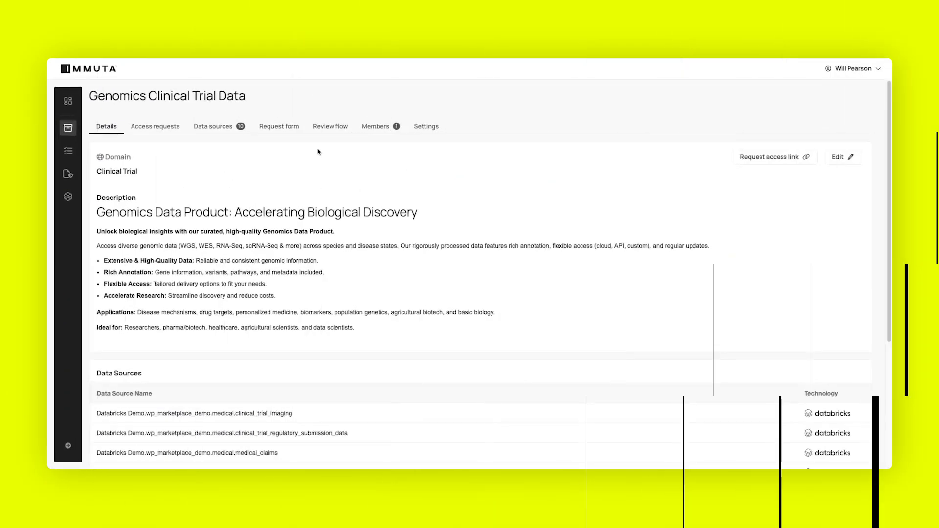
From the product owner's account, open the pending access request for Genomics Clinical Trial Data and review the requester's form responses
click(162, 130)
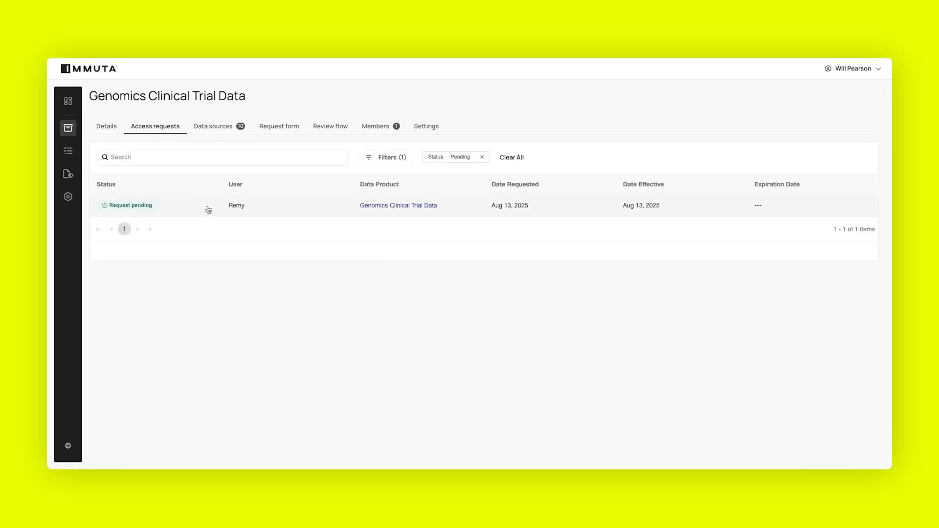
click(208, 209)
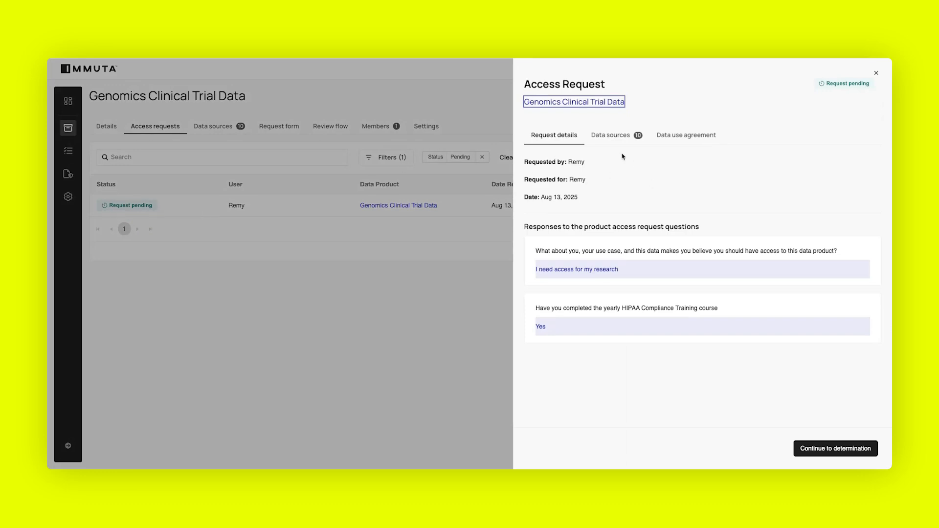
double_click(544, 269)
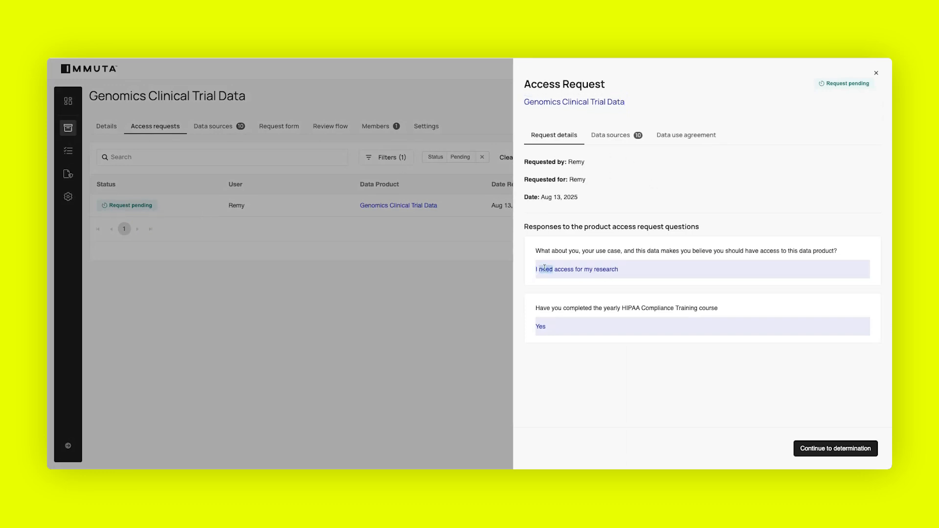
click(590, 229)
Examine the requester's current access status for every data source covered by the access request
click(616, 141)
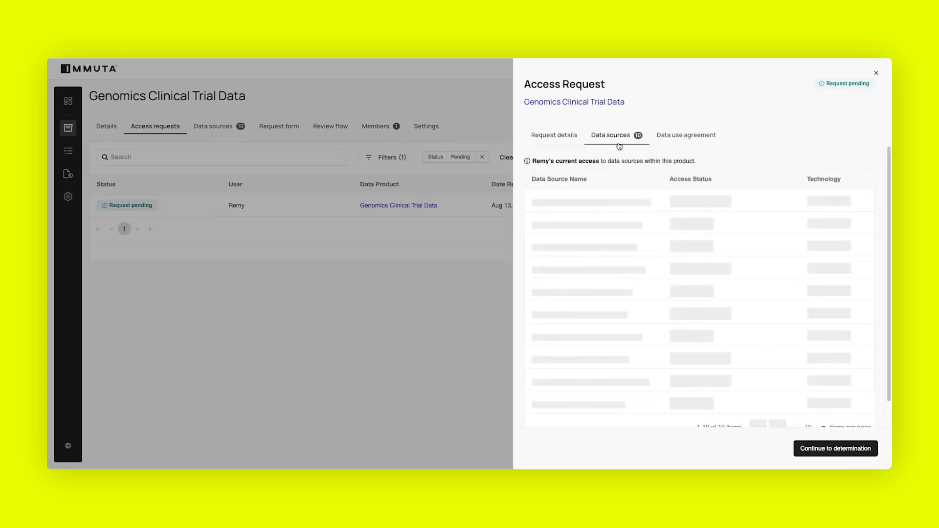
scroll(728, 303, down, 2)
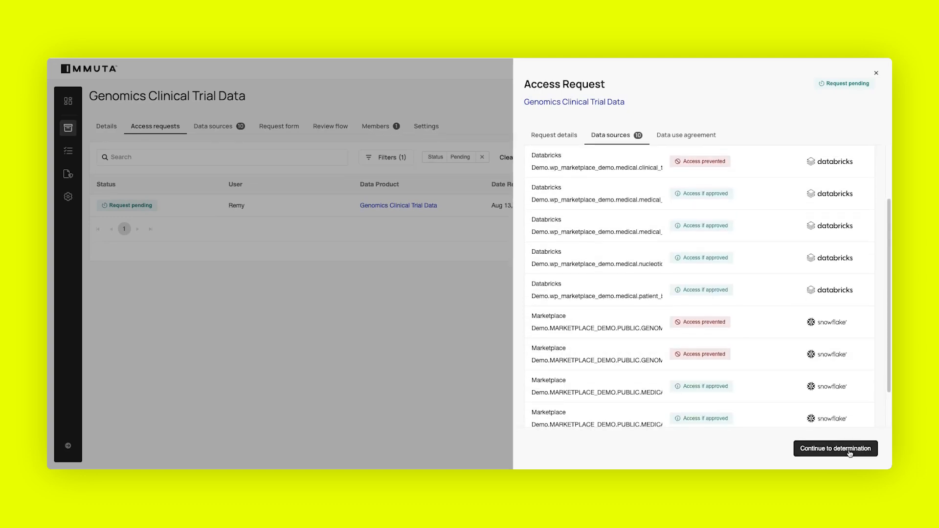
mouse_move(716, 332)
scroll(747, 273, up, 2)
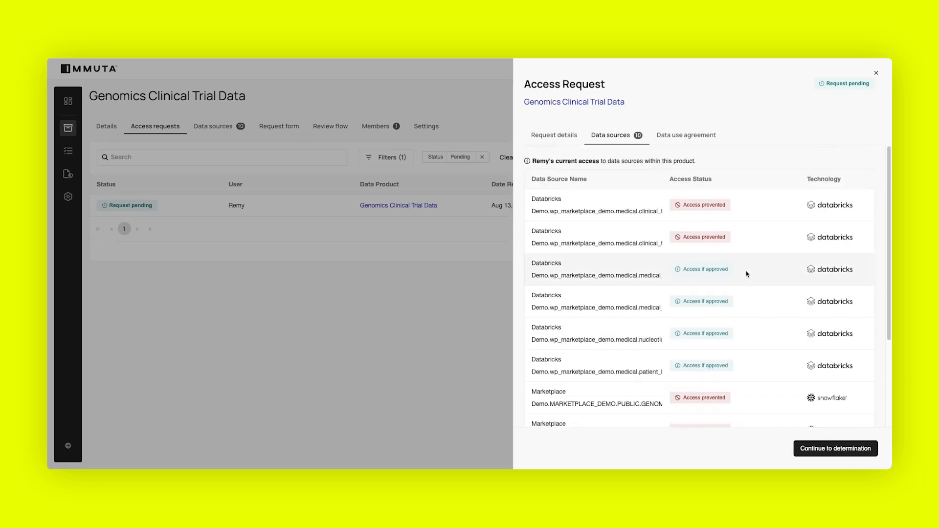
scroll(746, 274, down, 4)
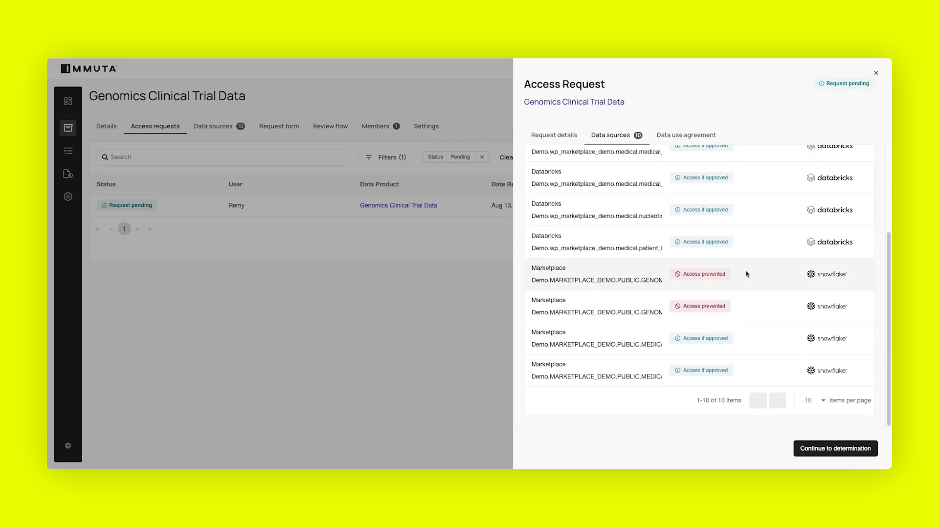
scroll(747, 273, up, 4)
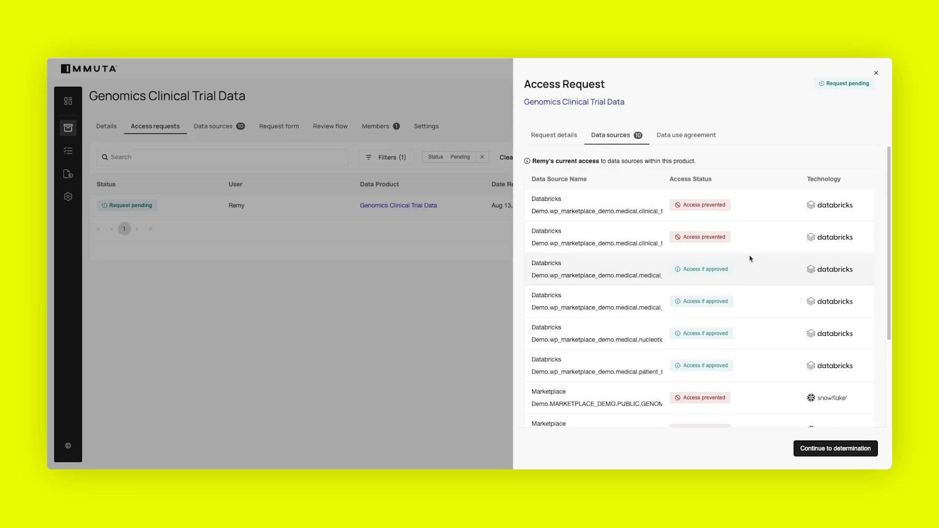
scroll(749, 258, down, 3)
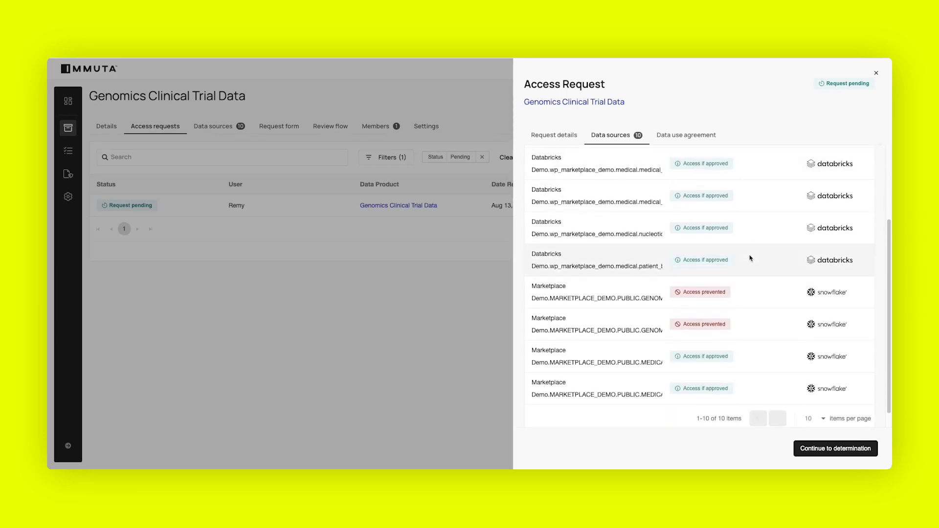
scroll(606, 247, up, 3)
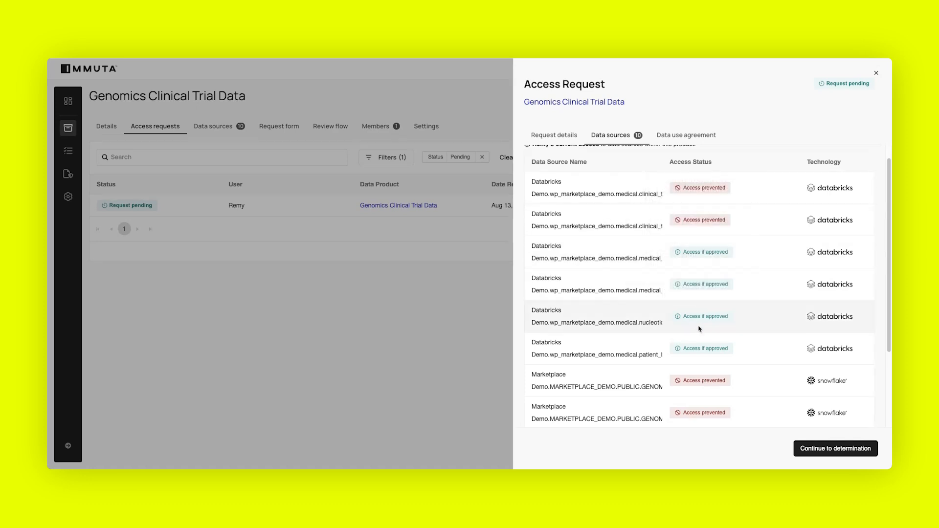
scroll(697, 324, down, 3)
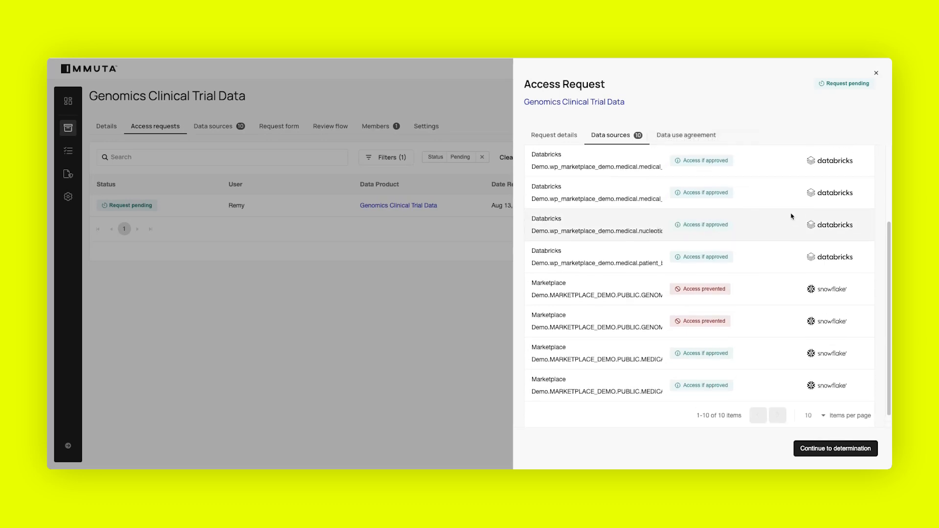
scroll(790, 213, up, 3)
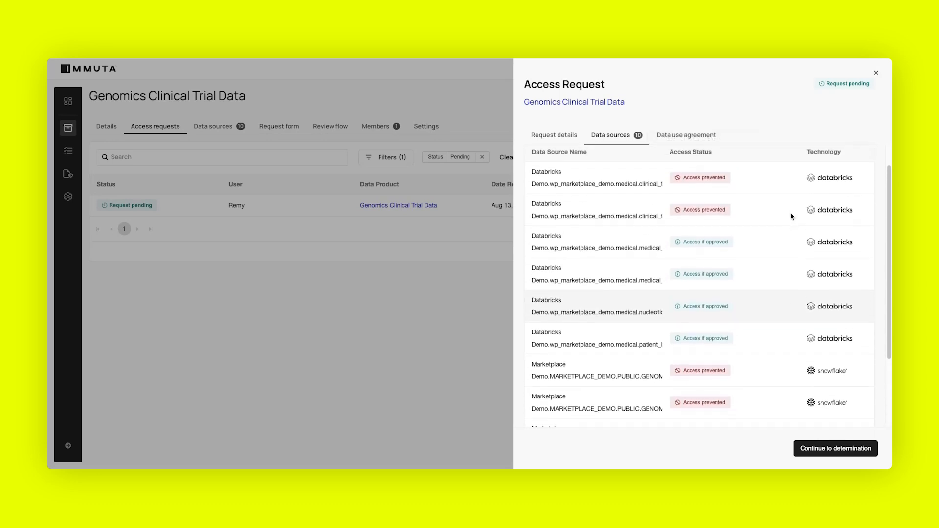
Continue to the request's determination and examine the AI review assist recommendation and the temporarily approve, approve and deny options
click(833, 450)
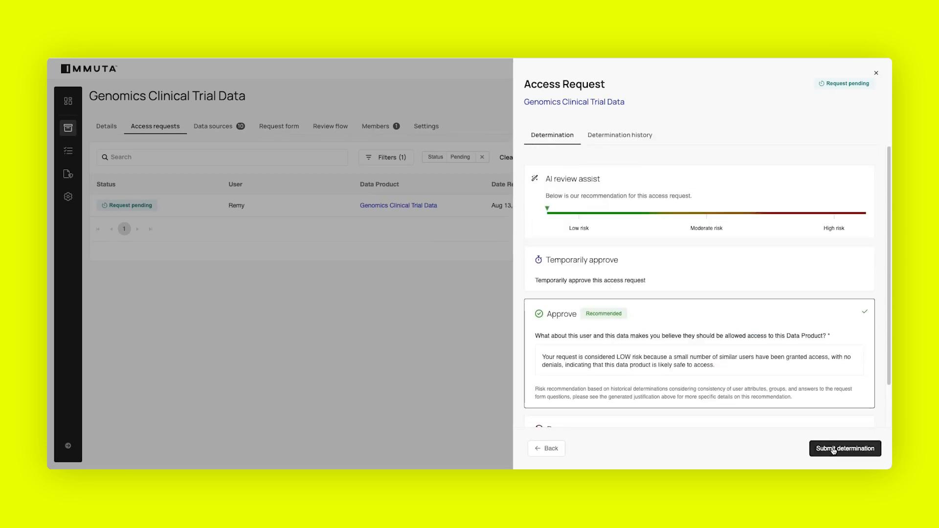
scroll(612, 218, down, 2)
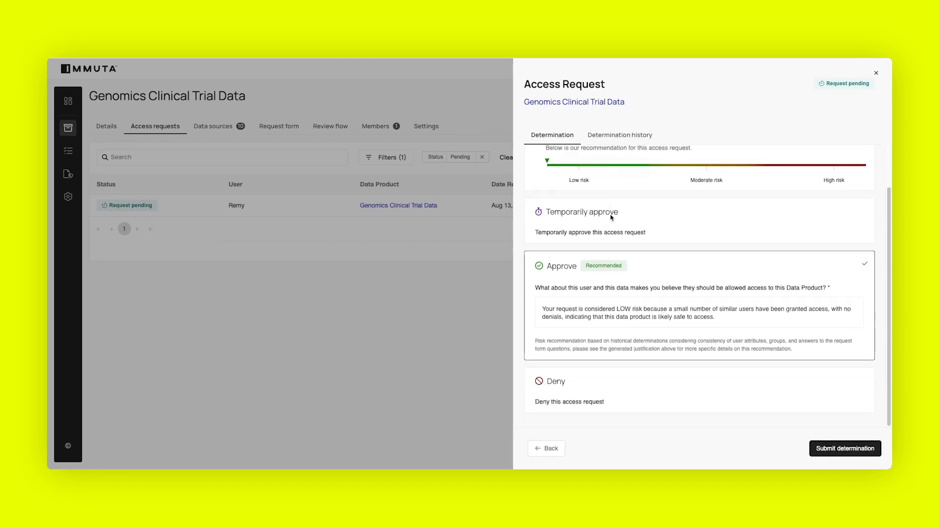
scroll(661, 211, up, 2)
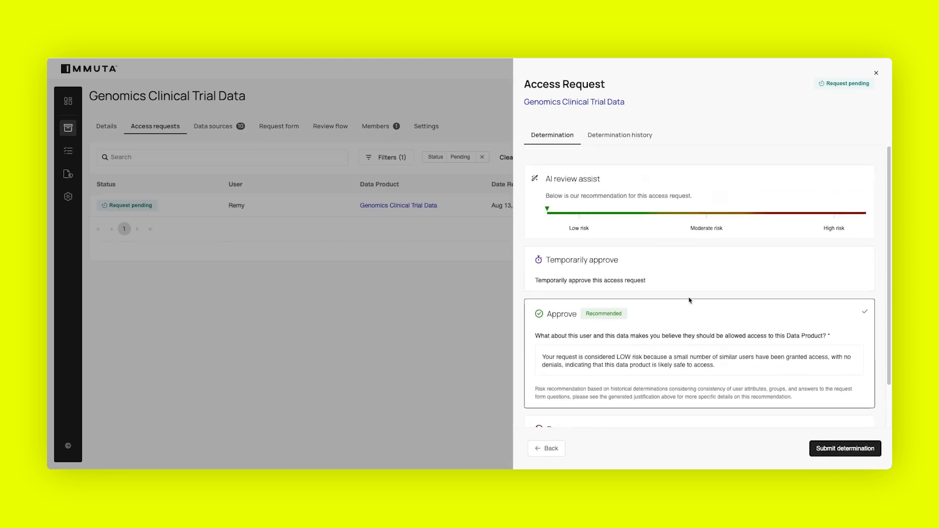
scroll(690, 293, down, 1)
scroll(680, 235, up, 1)
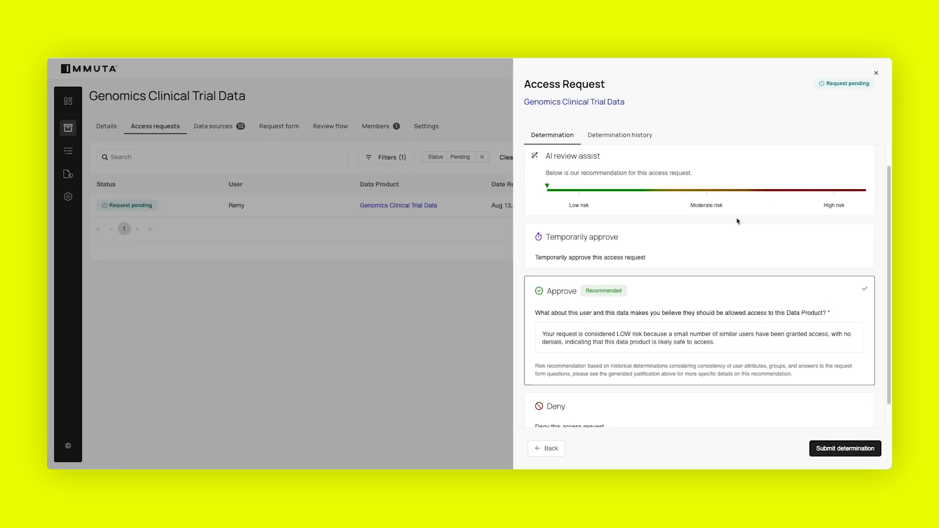
Choose temporary approval as the determination for the access request and examine the available approval durations
scroll(737, 221, down, 1)
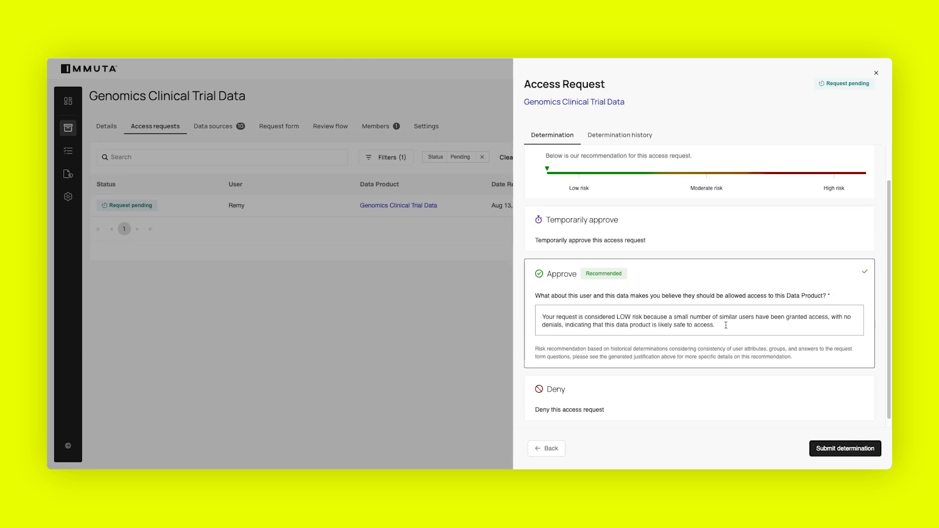
scroll(675, 294, up, 2)
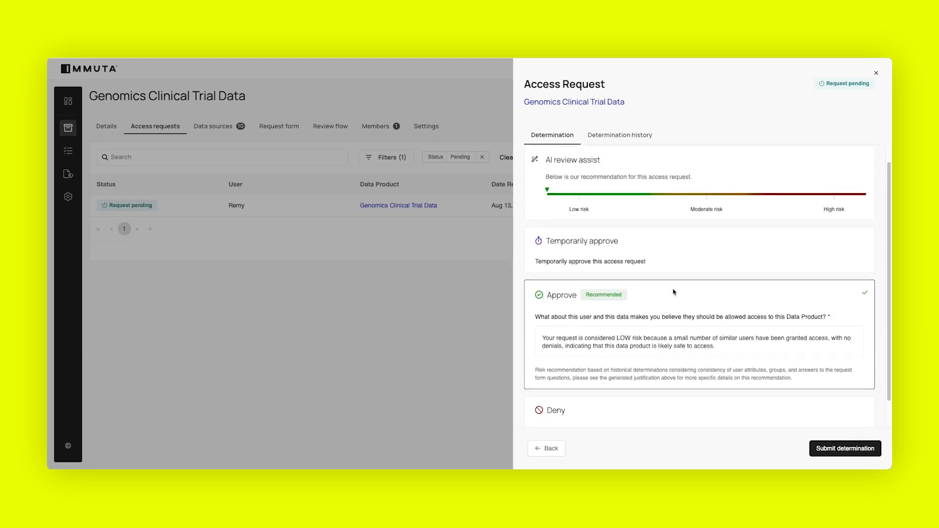
click(643, 263)
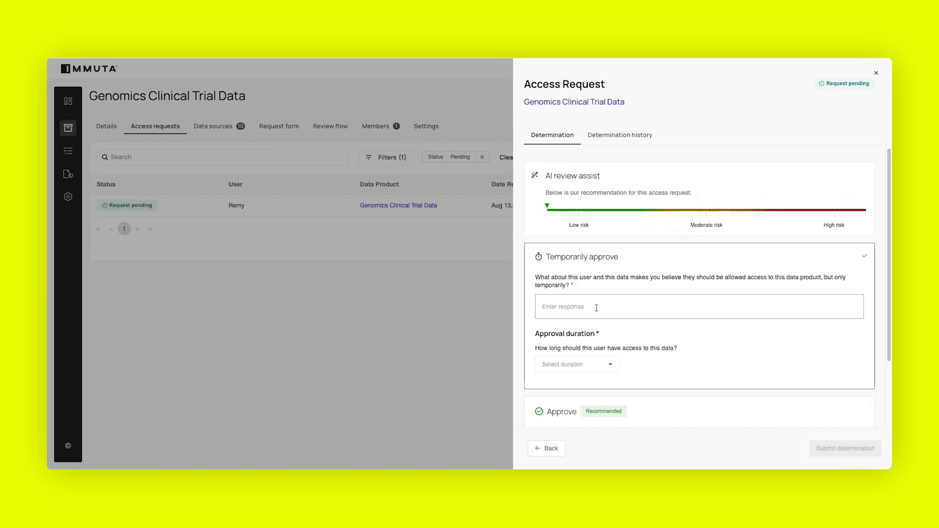
click(597, 363)
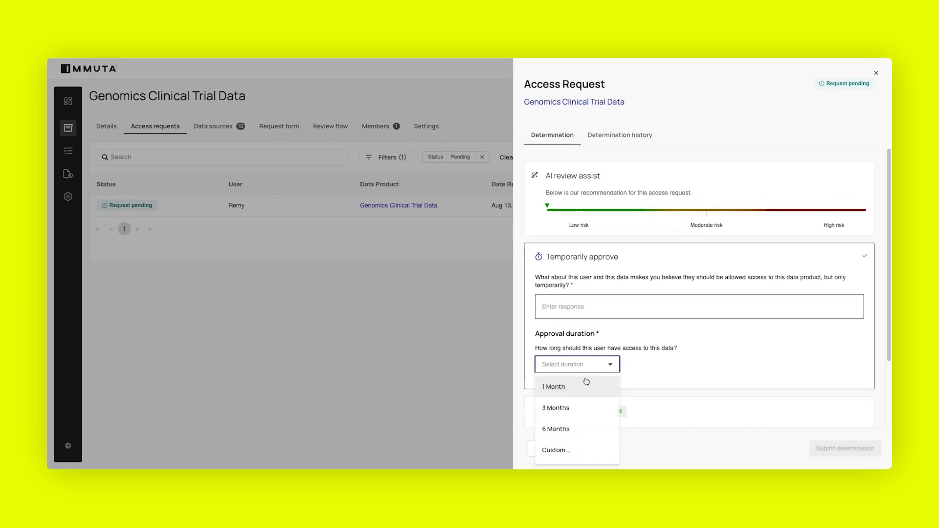
click(675, 372)
scroll(651, 315, down, 2)
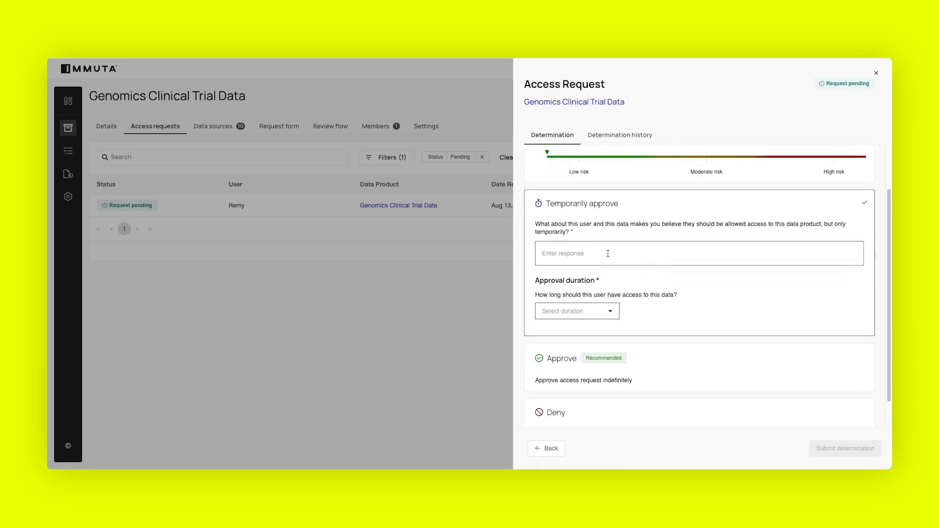
Examine the past approvals and denials in the determination history, and return to the temporary approval form
click(599, 253)
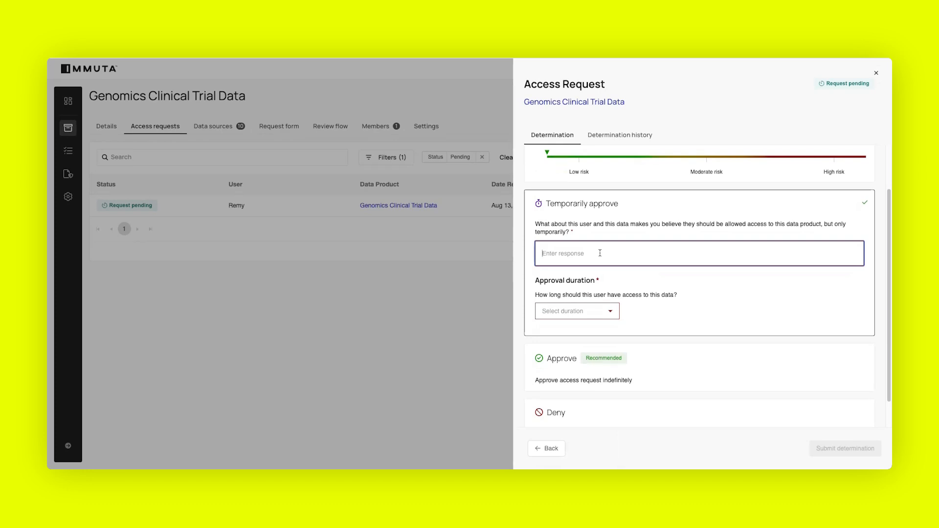
scroll(598, 255, up, 3)
scroll(636, 293, down, 4)
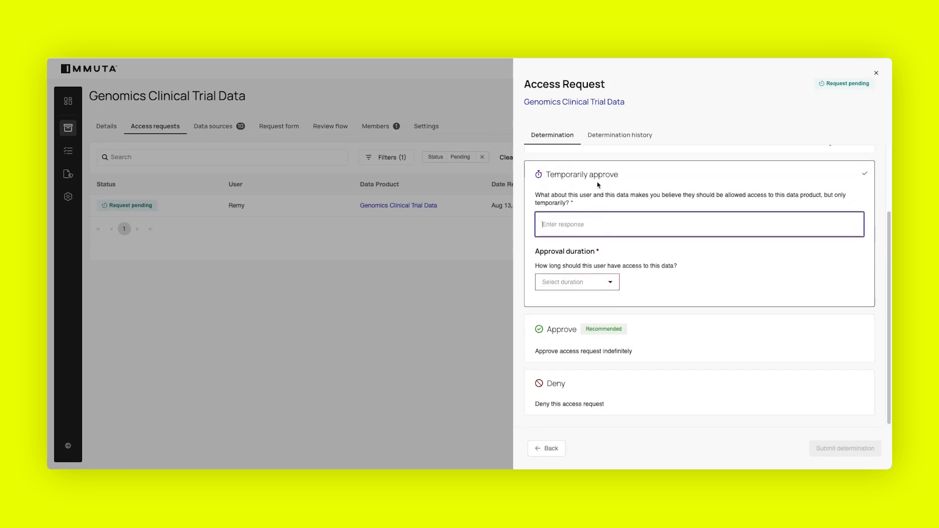
scroll(623, 172, up, 2)
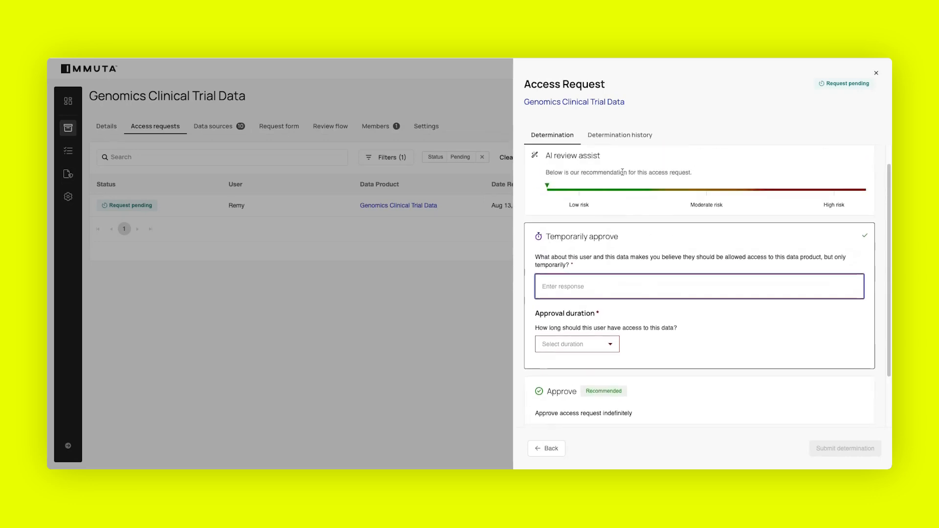
click(620, 136)
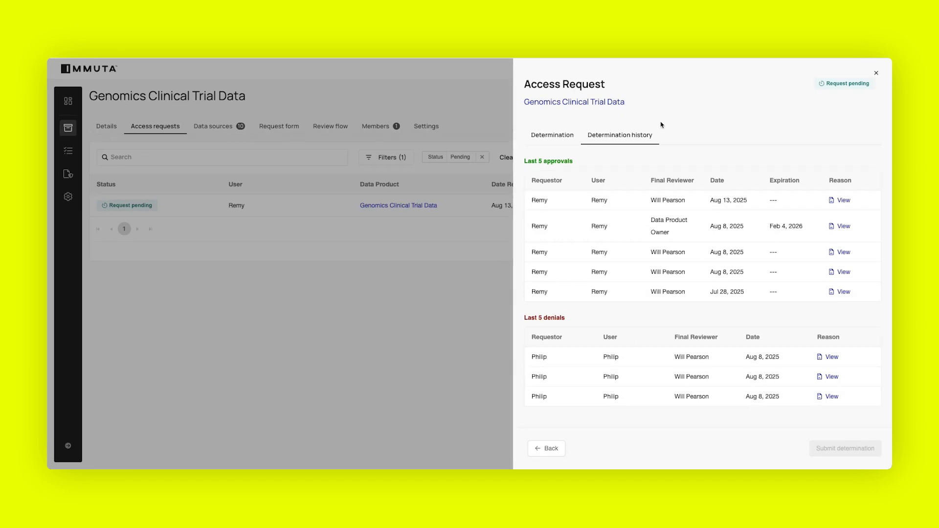
click(538, 141)
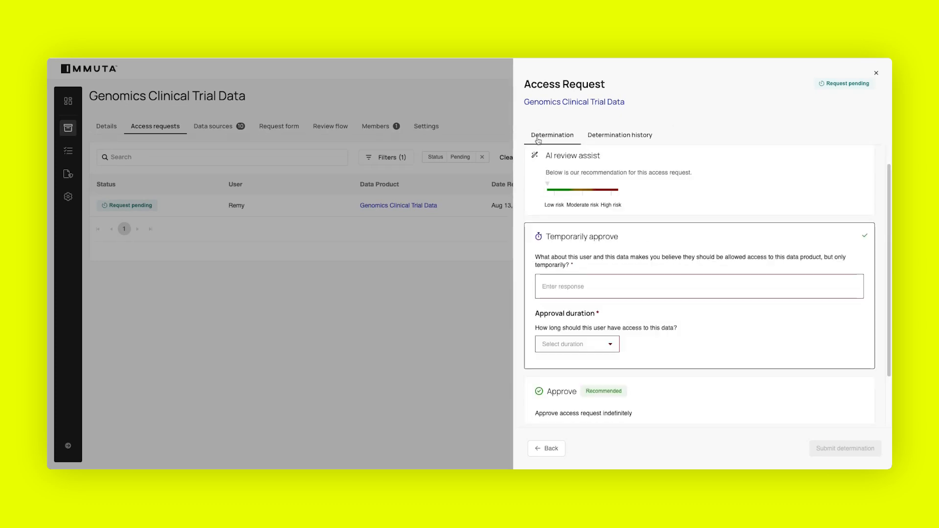
Submit the temporary approval with the justification "Temporarily Approved" and an approval duration of 6 Months
scroll(642, 284, down, 2)
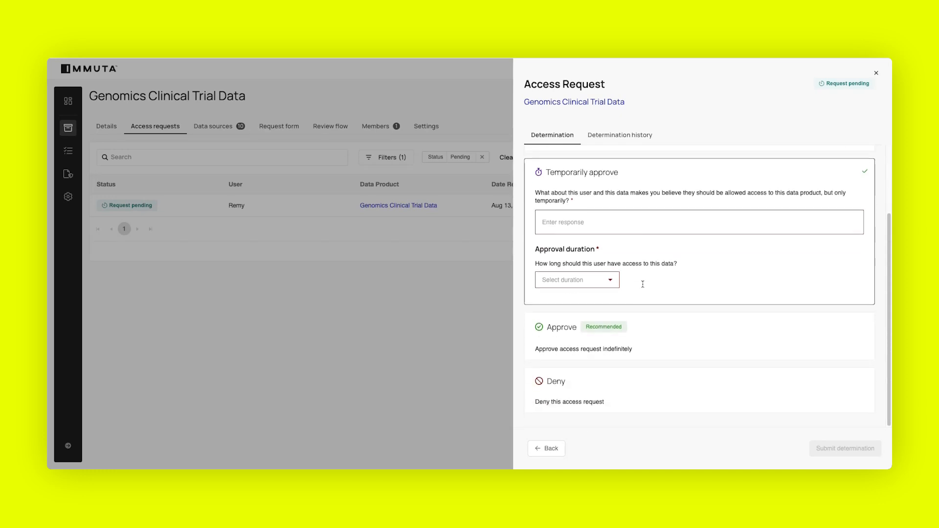
click(564, 223)
text(Te)
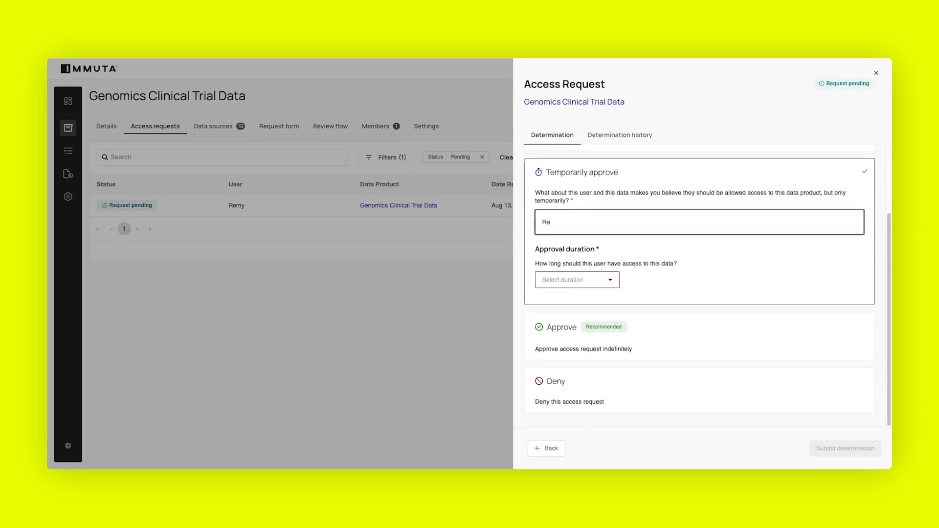
key(BackSpace)
key(BackSpace)
text(Temporarily Approved)
click(582, 288)
click(564, 340)
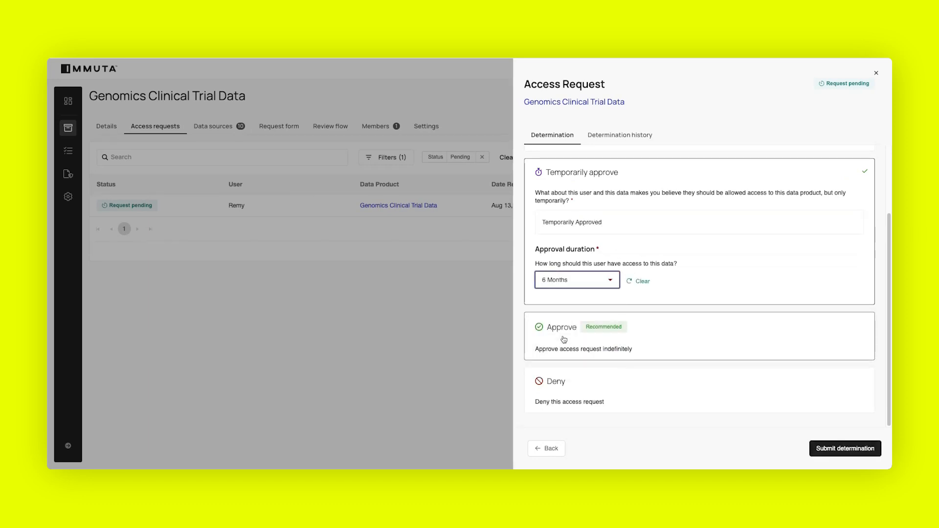
click(843, 453)
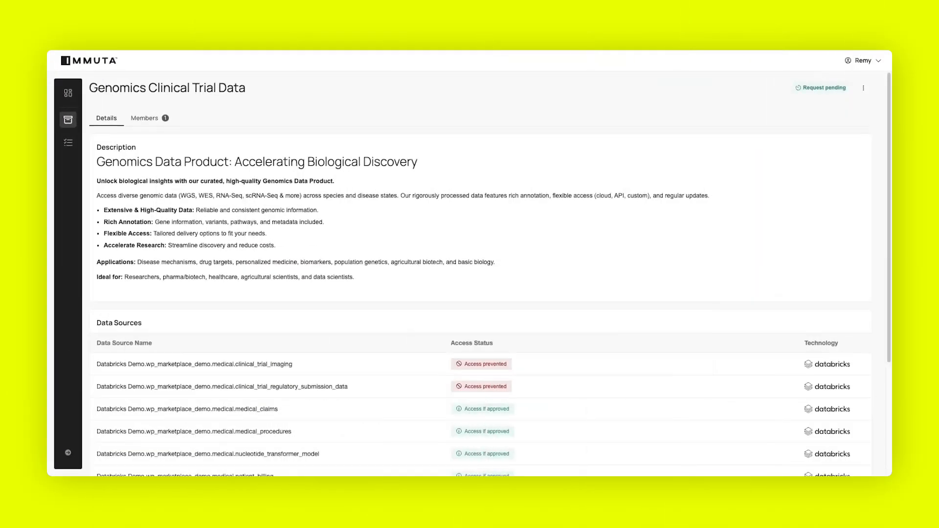
From the requester's account, reload the Genomics Clinical Trial Data page to check the request's updated status
key(super+r)
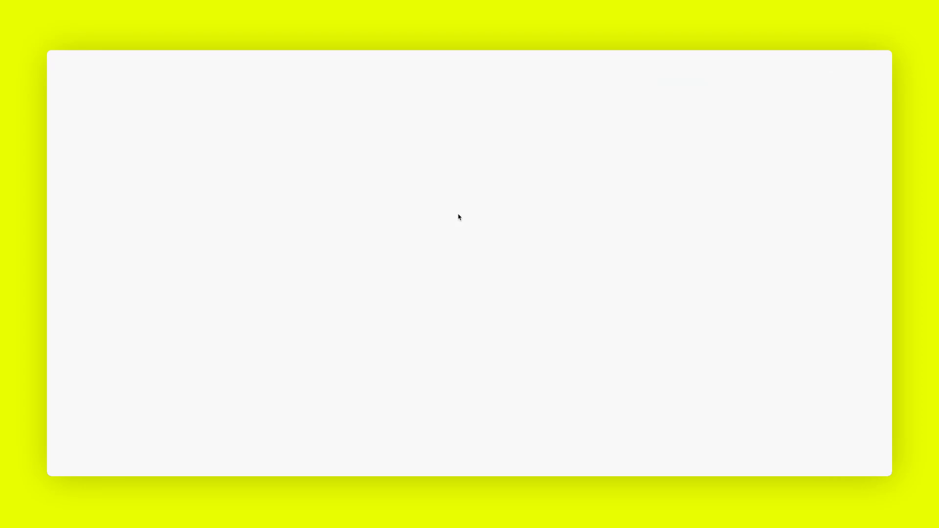
mouse_move(810, 90)
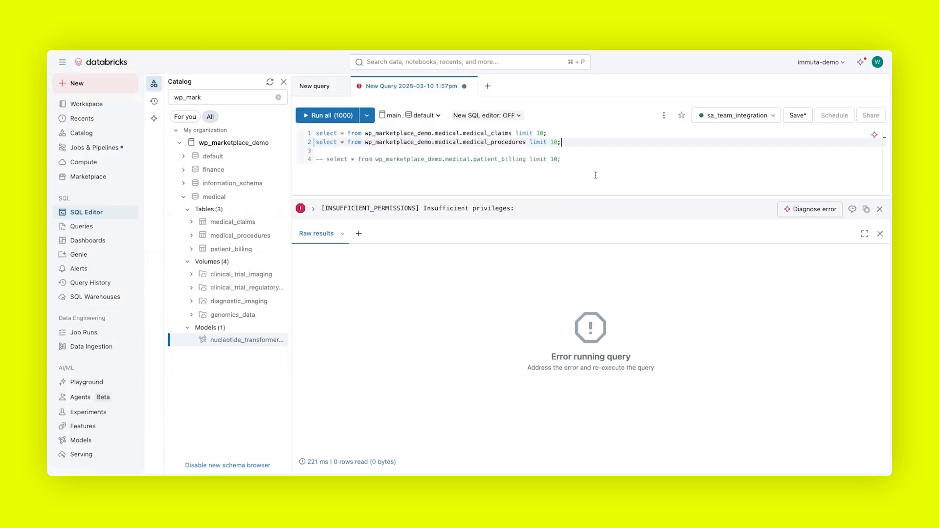
In Databricks, run only the wp_marketplace_demo.medical.medical_claims query and inspect the diagnosis_code values in its results
triple_click(555, 136)
key(super+Return)
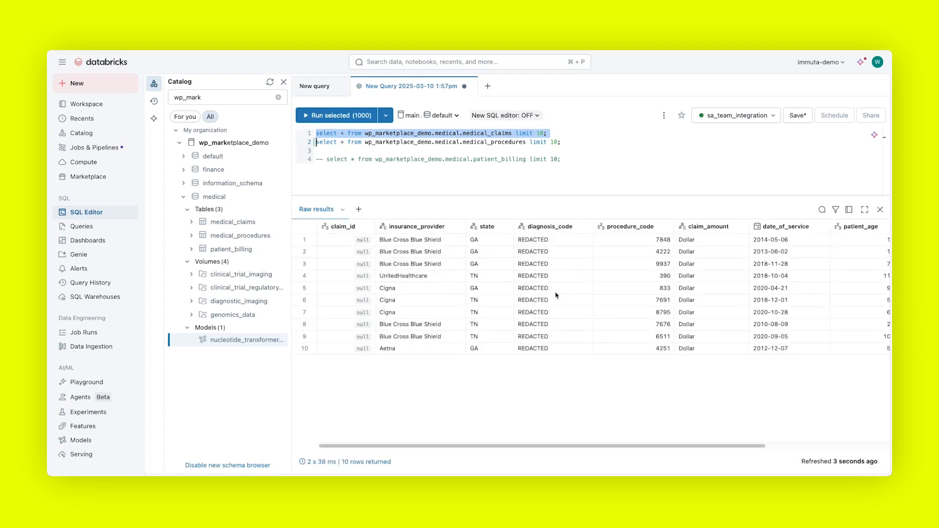
scroll(583, 289, right, 5)
scroll(582, 289, left, 5)
click(545, 243)
click(545, 253)
click(543, 240)
scroll(548, 247, right, 2)
scroll(546, 249, left, 1)
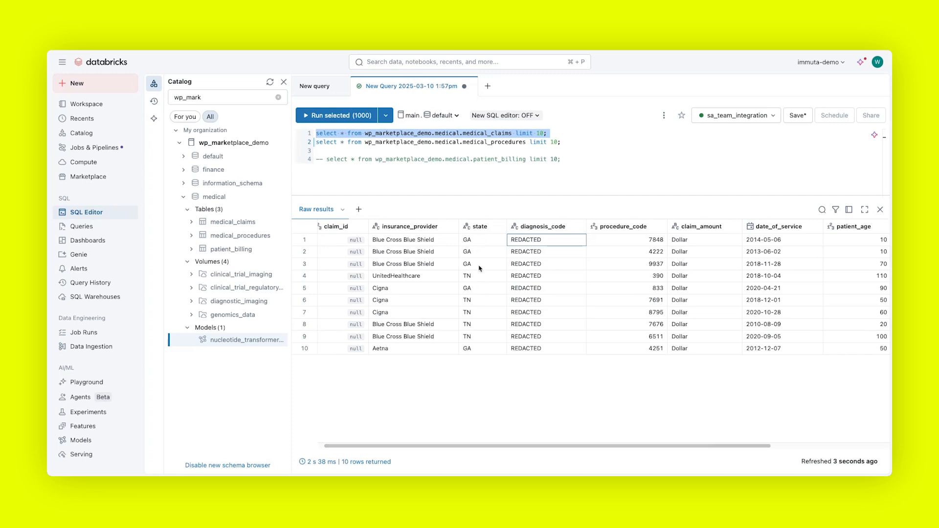
Inspect the patient_age values and the remaining columns of the medical_claims results for masking
scroll(486, 280, right, 5)
scroll(487, 280, right, 2)
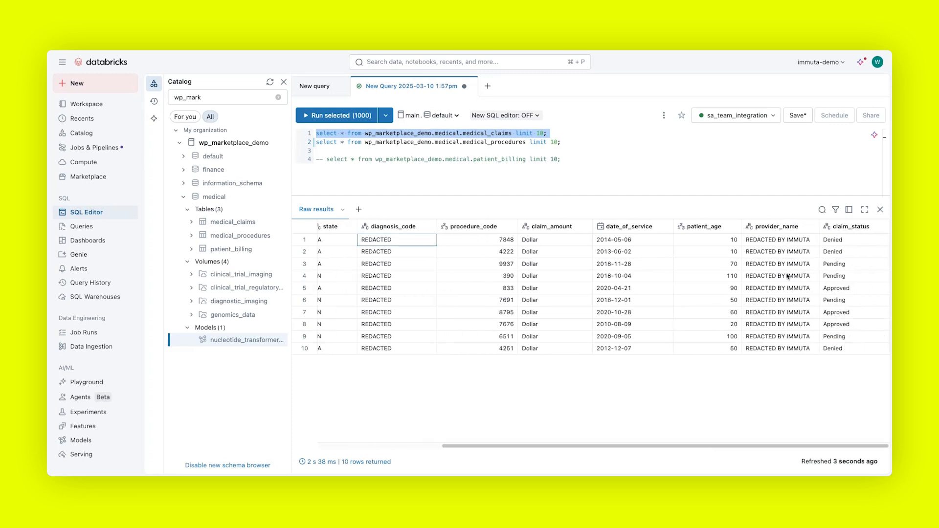
click(725, 242)
click(726, 251)
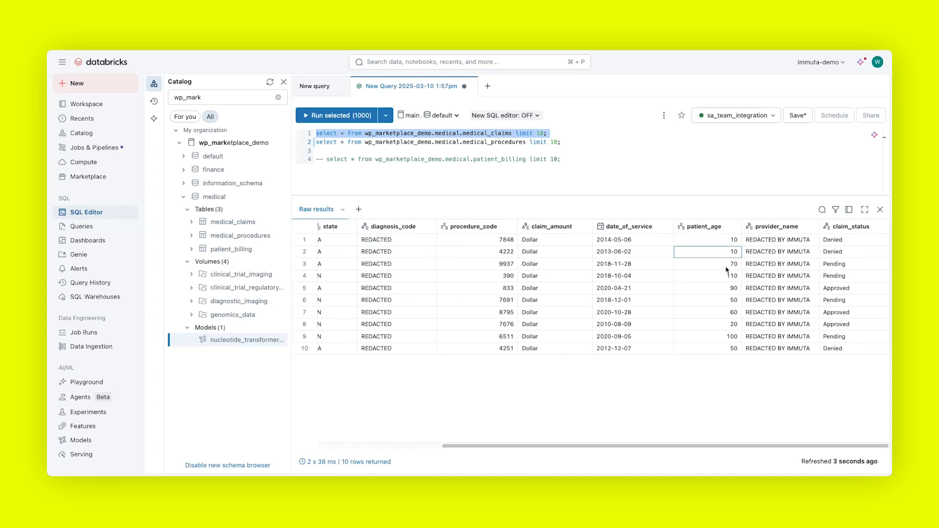
click(726, 267)
click(726, 274)
scroll(723, 296, left, 4)
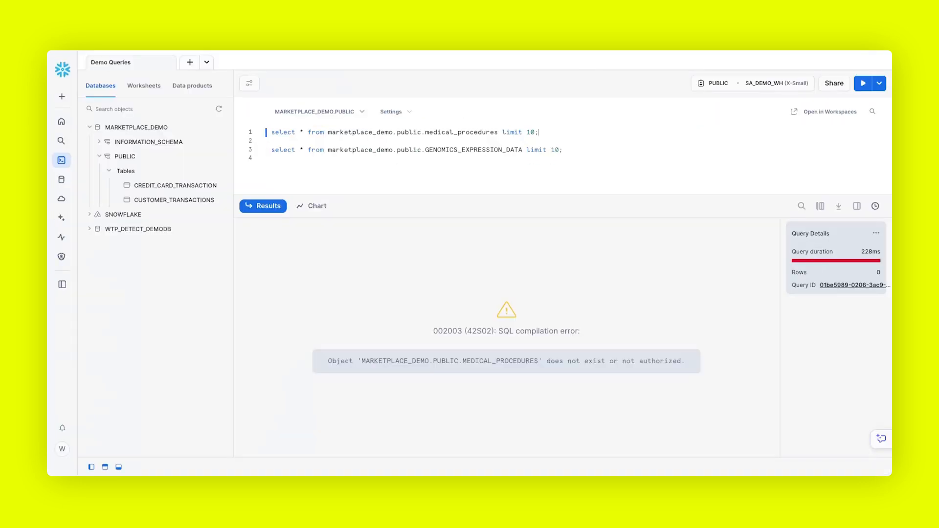
In Snowflake, run the marketplace_demo.public.medical_procedures query and inspect the first name, last name, gender and procedure code columns
double_click(547, 131)
triple_click(547, 130)
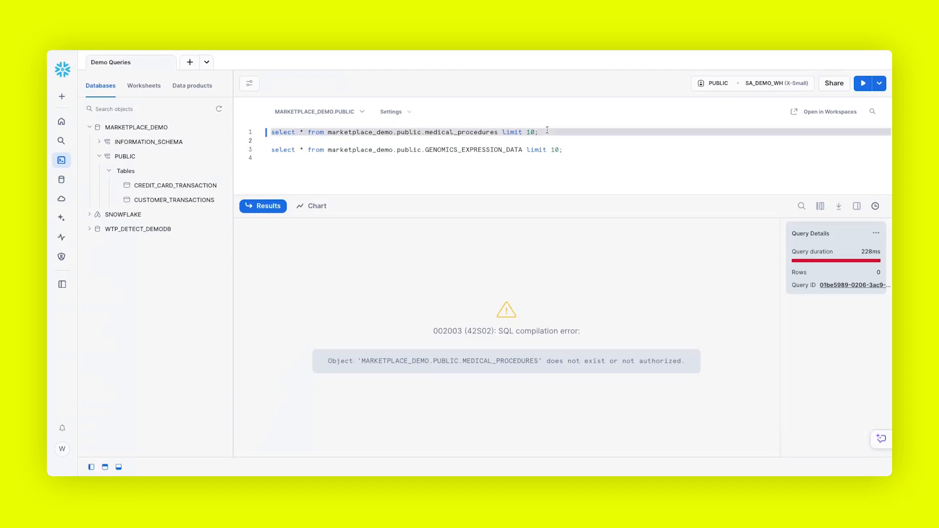
key(ctrl+Return)
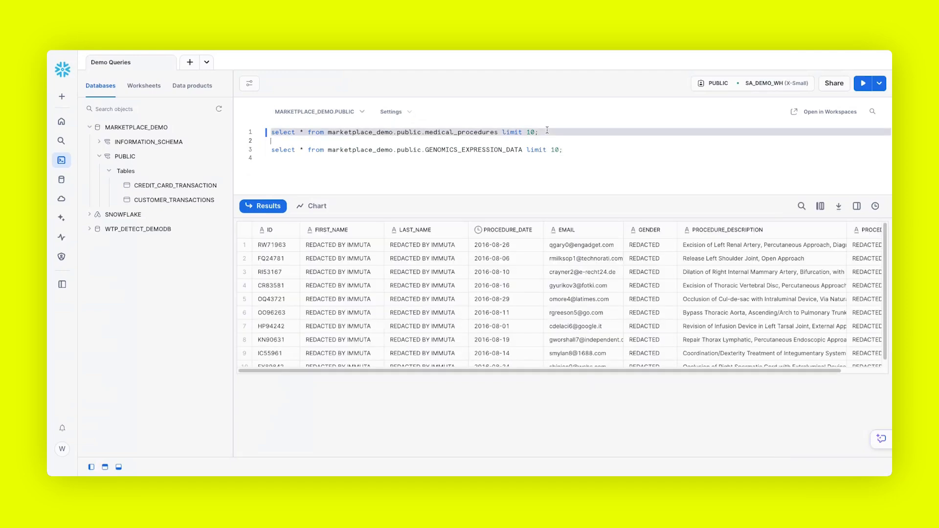
click(328, 249)
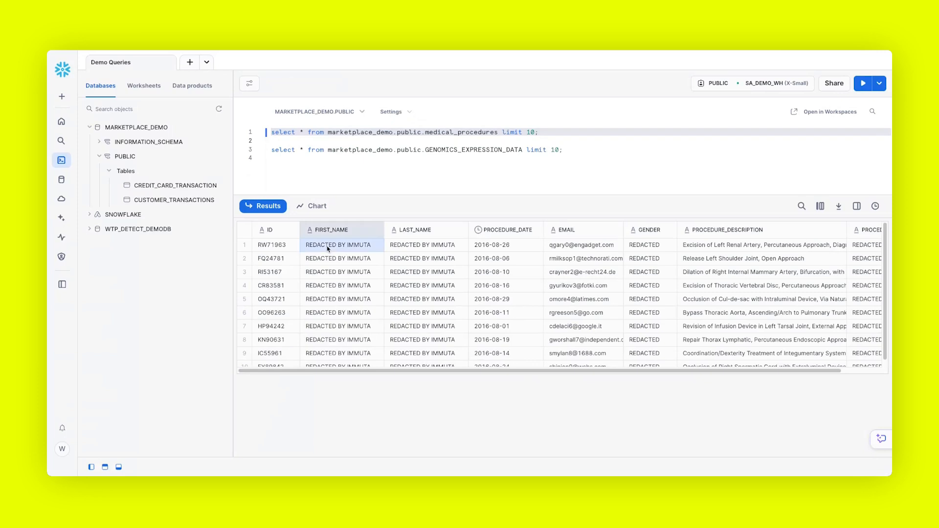
click(446, 242)
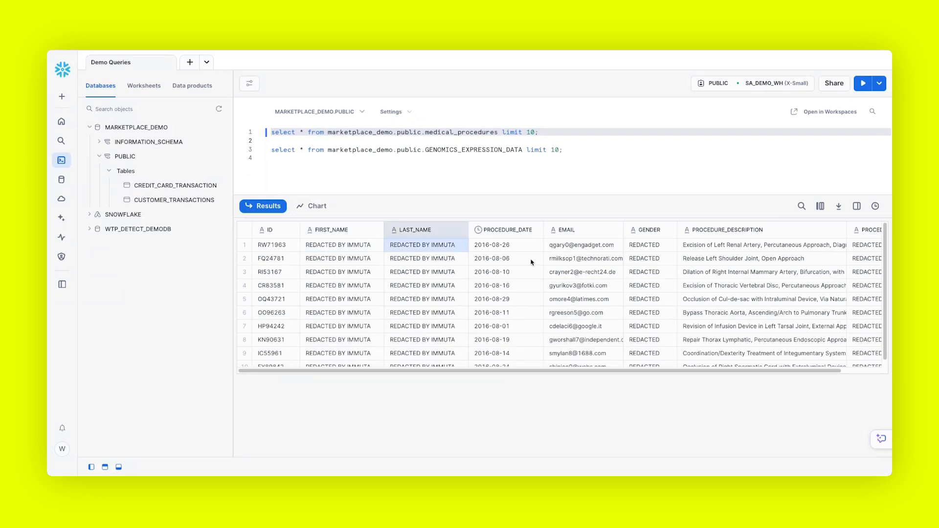
scroll(531, 262, right, 2)
click(610, 244)
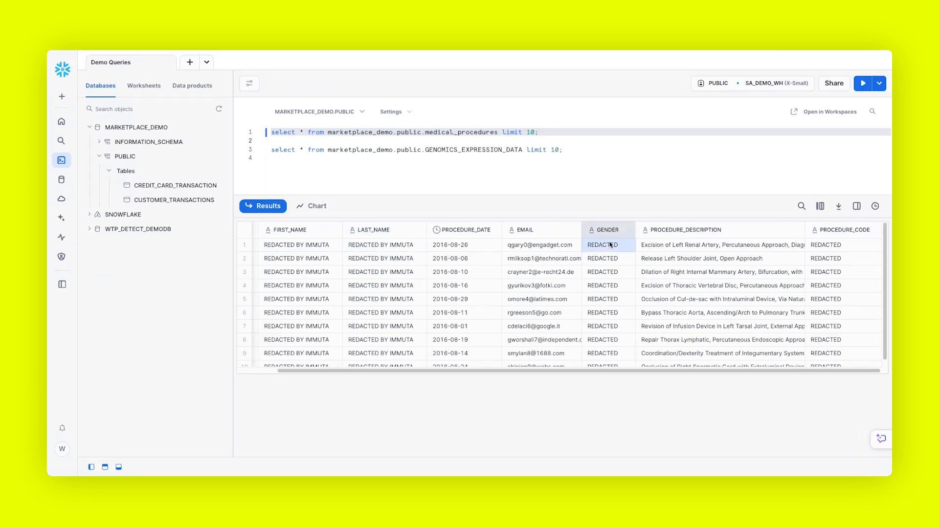
click(849, 245)
scroll(841, 247, left, 2)
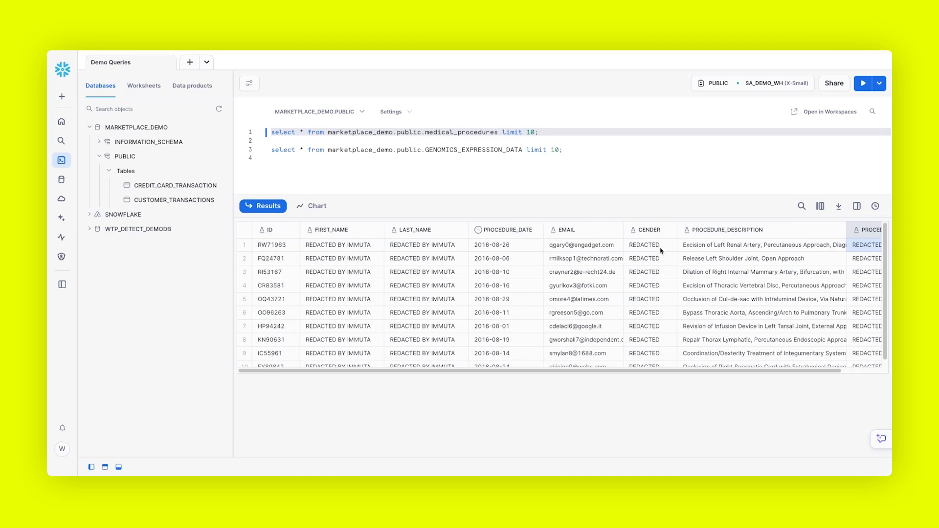
click(637, 247)
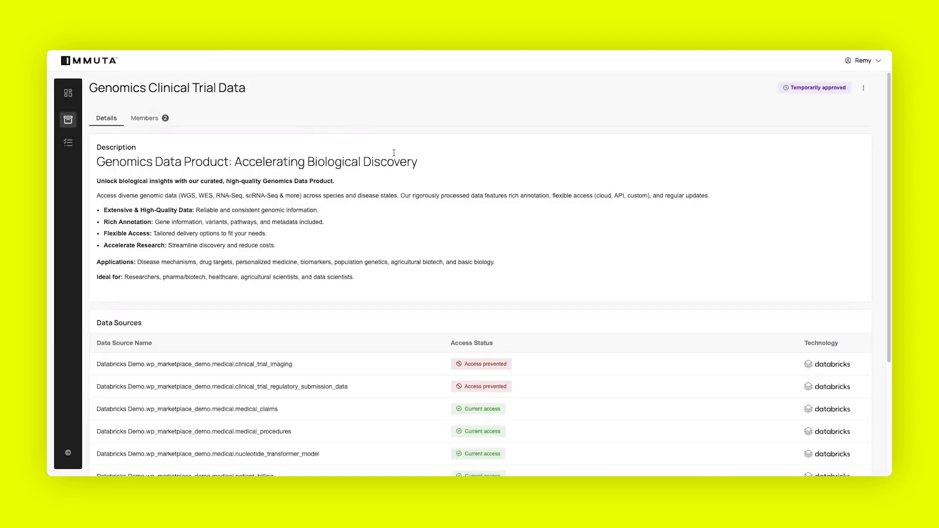
Back in Immuta, review the requester's access status for each data source of Genomics Clinical Trial Data
scroll(395, 153, down, 3)
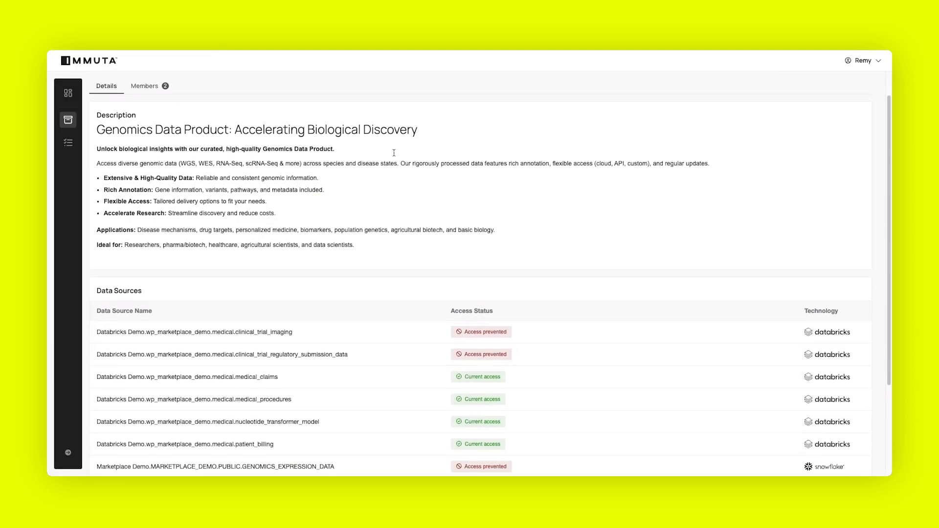
scroll(394, 155, down, 2)
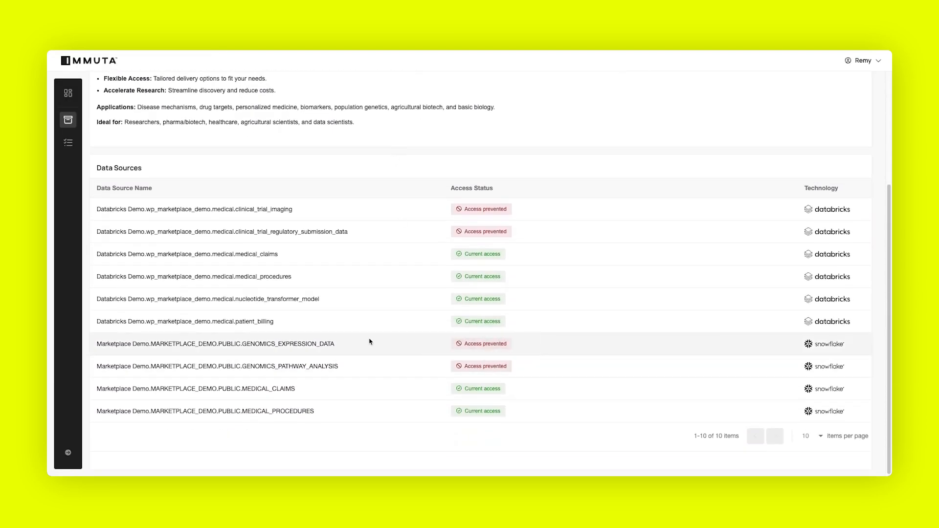
mouse_move(486, 350)
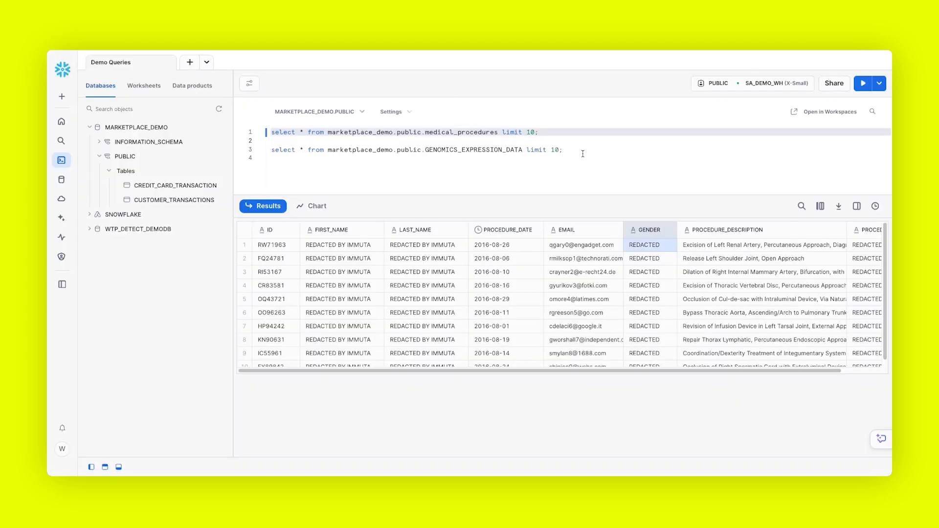
Run the marketplace_demo.public.GENOMICS_EXPRESSION_DATA query in Snowflake, and return to the Genomics Clinical Trial Data page in Immuta
triple_click(578, 151)
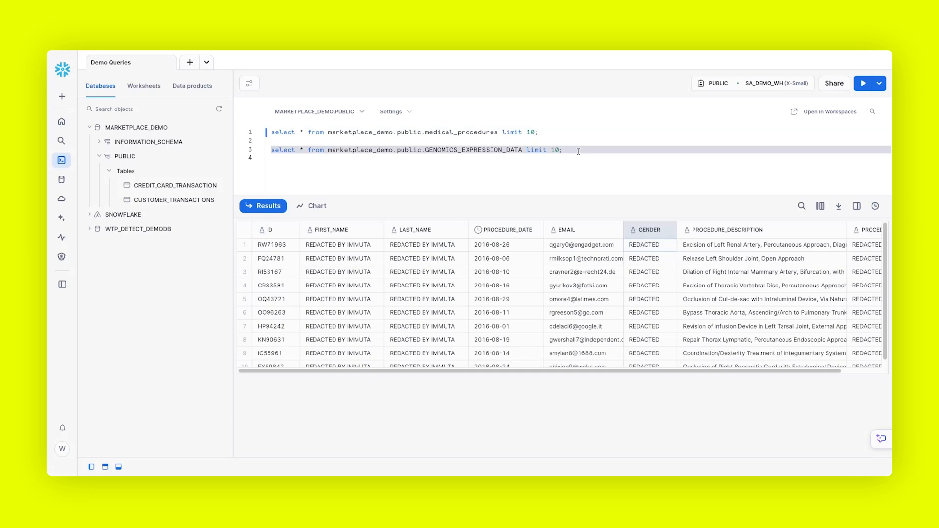
key(ctrl+Return)
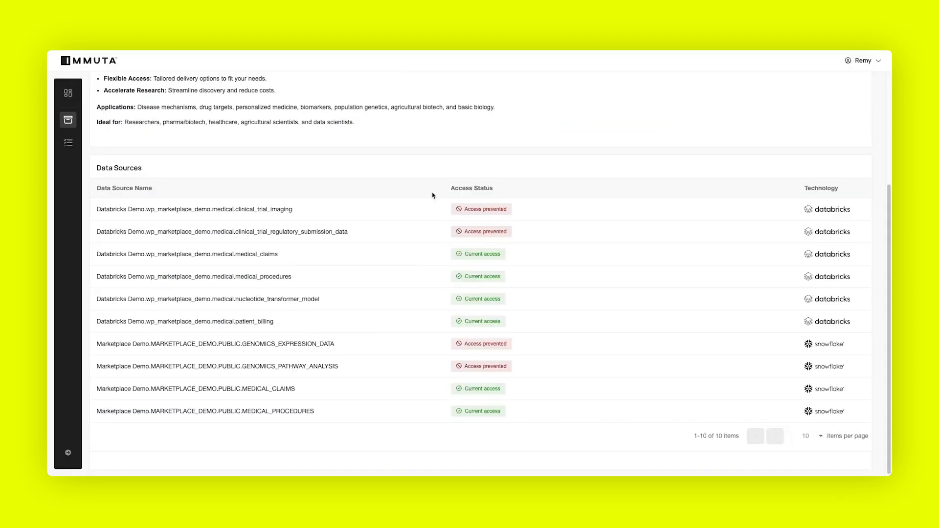
scroll(557, 168, up, 3)
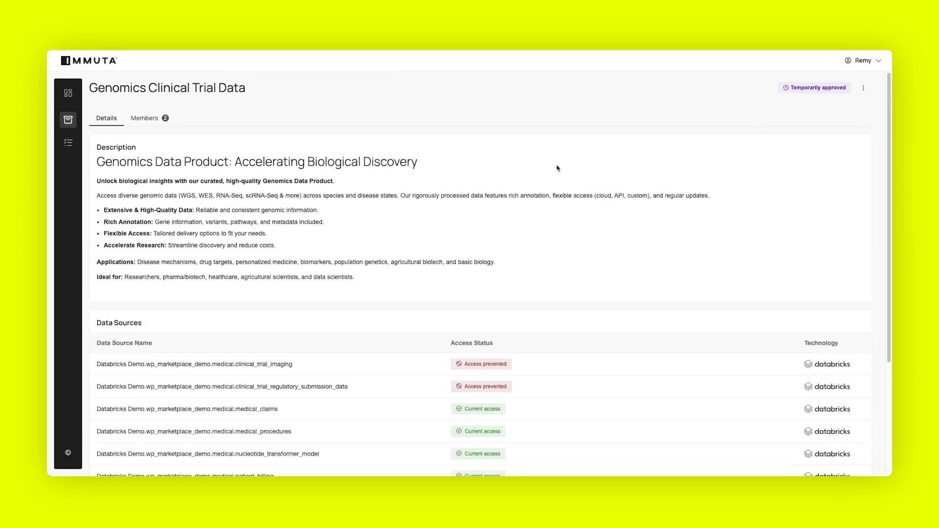